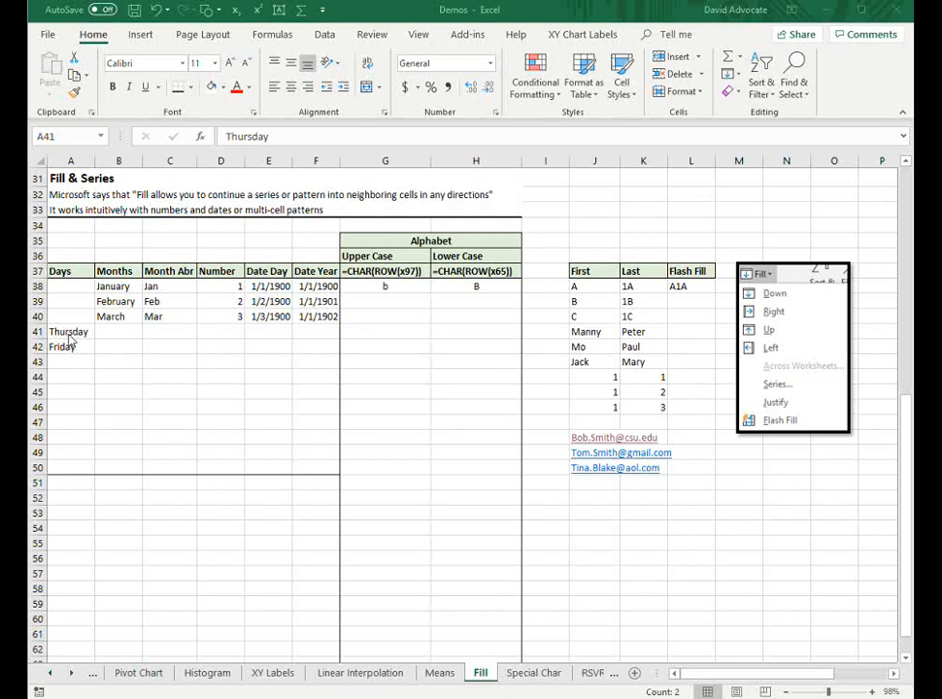
Extend the weekday series from Thursday and Friday in A41:A42 down to row 50 and up to row 38
key(Escape)
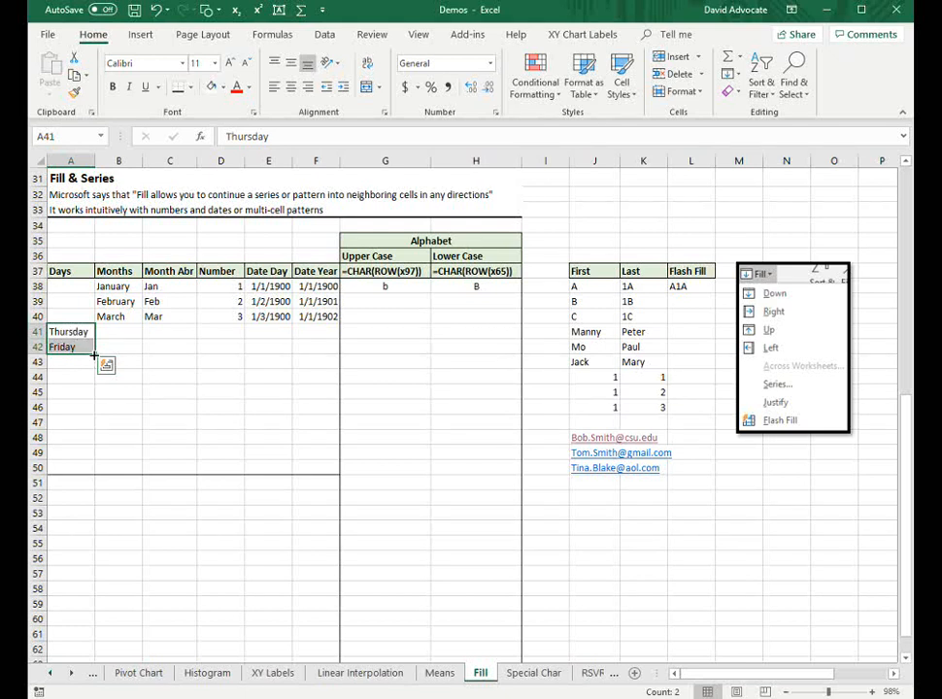
drag(94, 354, 90, 470)
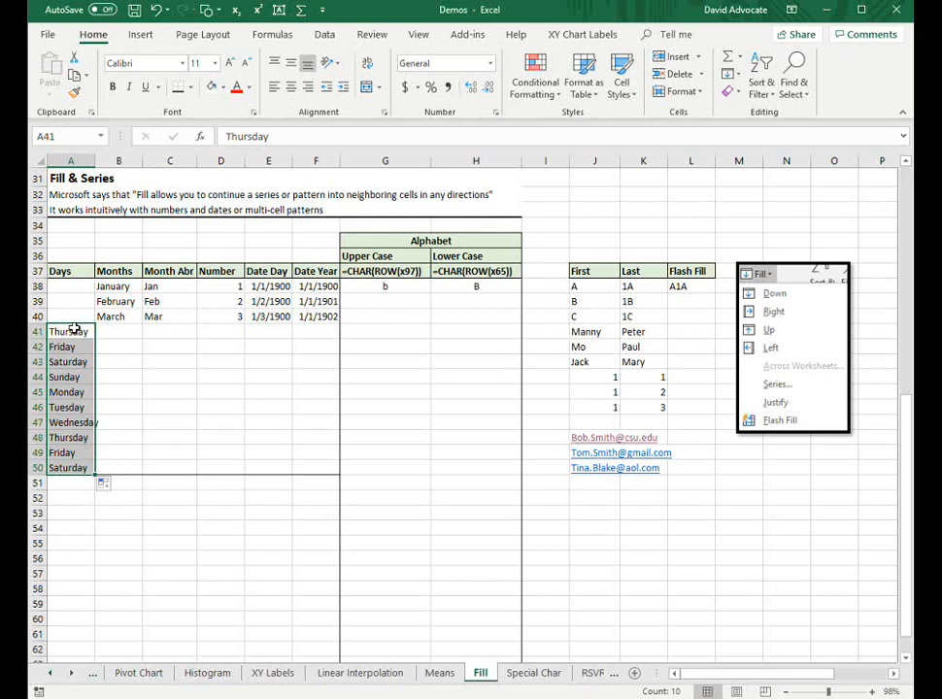
drag(73, 330, 78, 286)
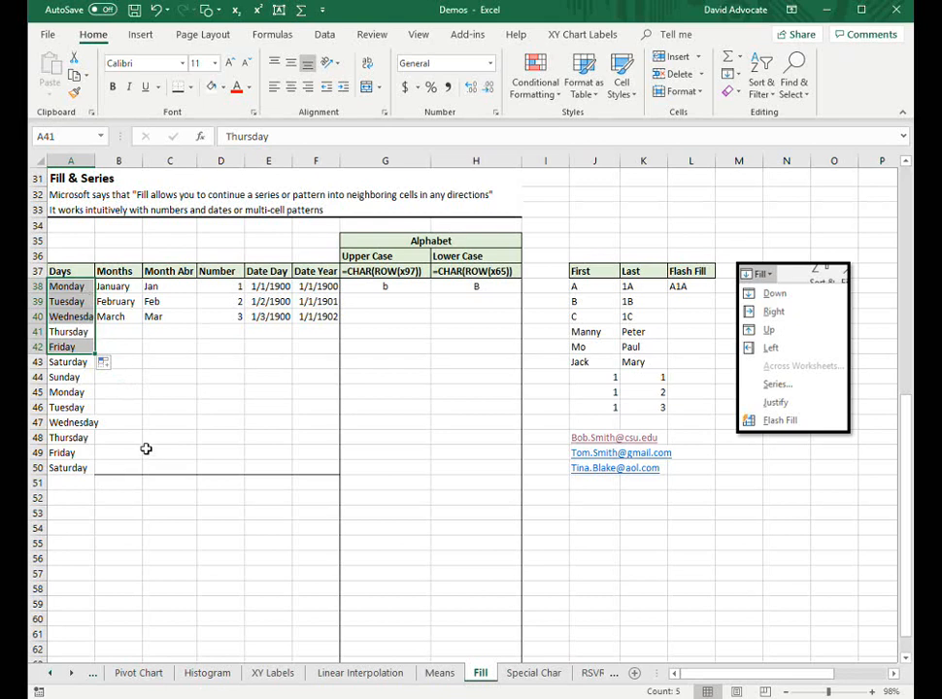
Continue the full and abbreviated month names in the Months and Month Abr columns down to row 50
drag(132, 303, 155, 318)
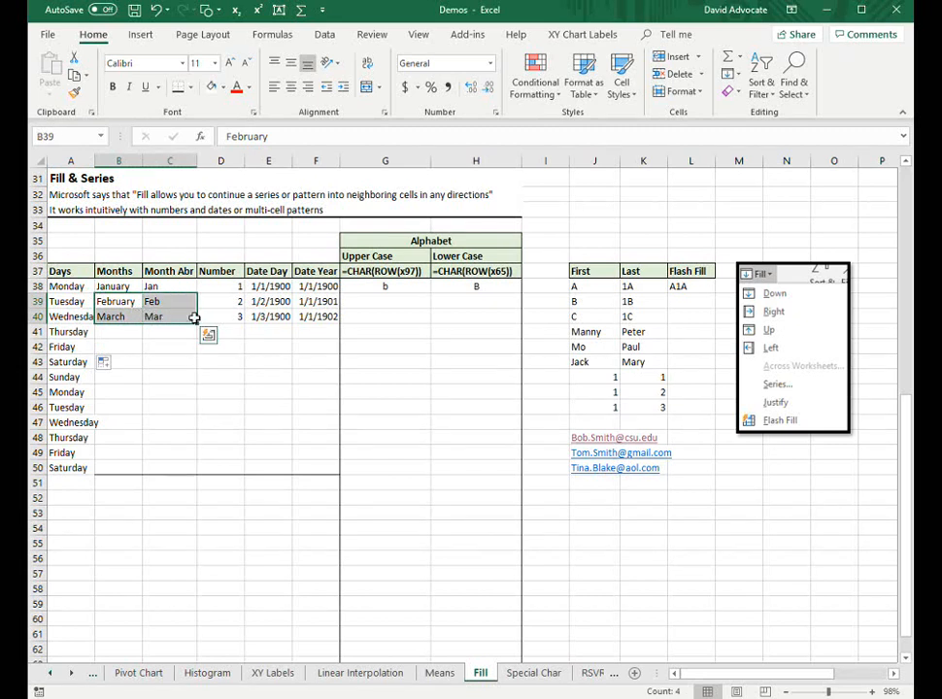
drag(196, 321, 170, 475)
drag(206, 433, 206, 435)
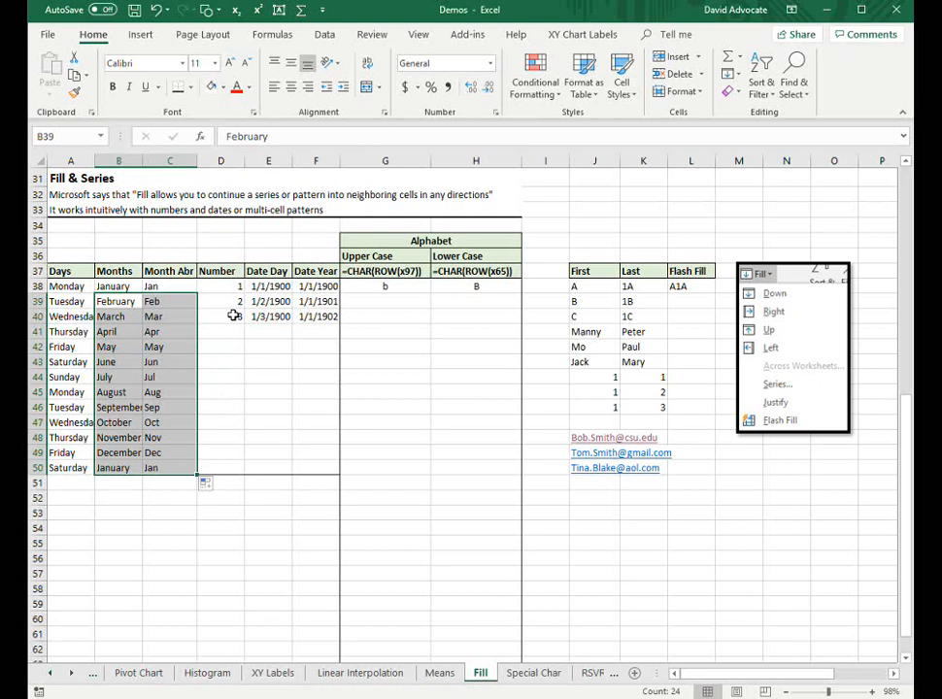
Continue the number series in the Number column down to row 50, ending at 13
drag(234, 301, 250, 380)
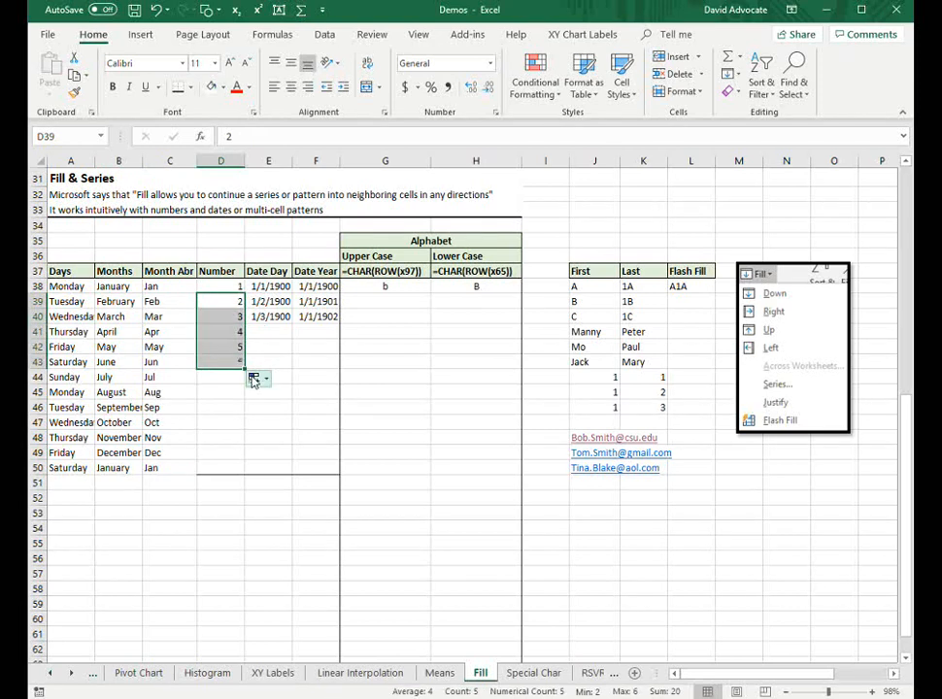
click(235, 362)
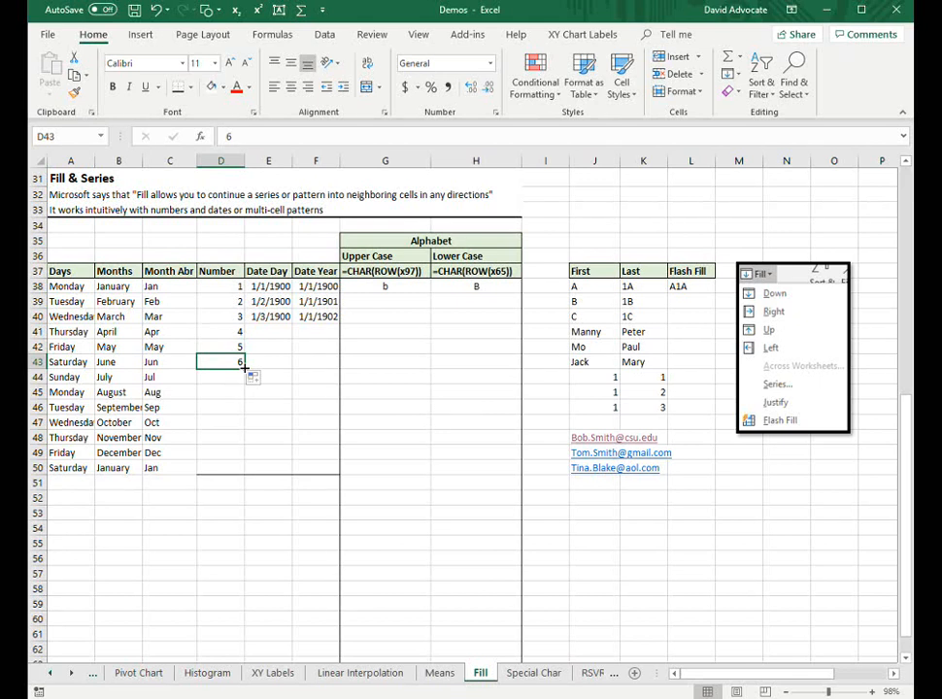
drag(246, 365, 238, 475)
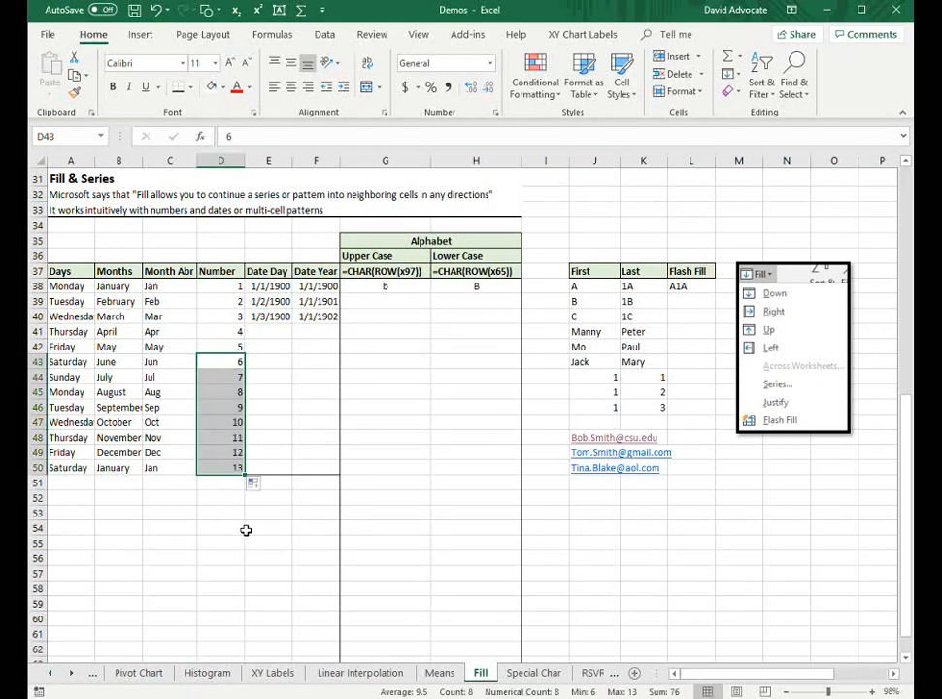
Continue the daily and yearly date series in E39:F40 down to row 50 and widen the Date Day column
click(274, 302)
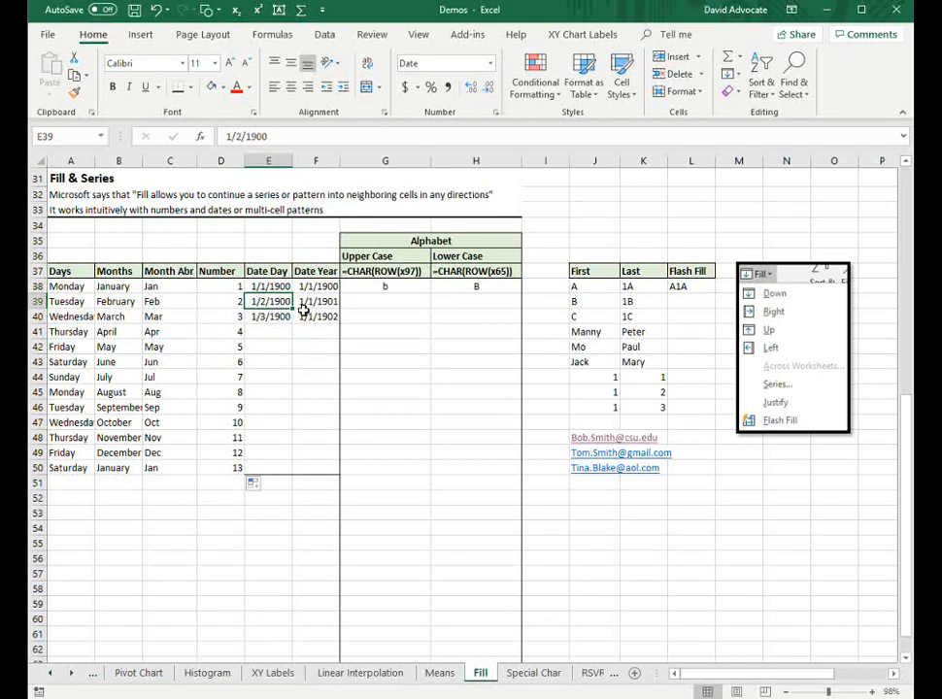
drag(304, 308, 321, 317)
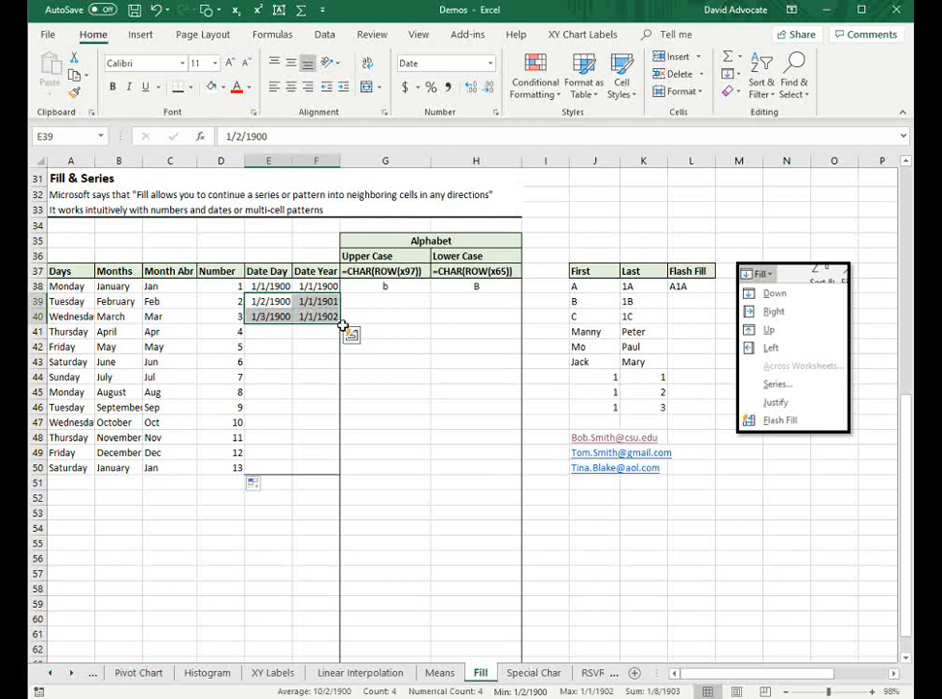
drag(339, 323, 301, 482)
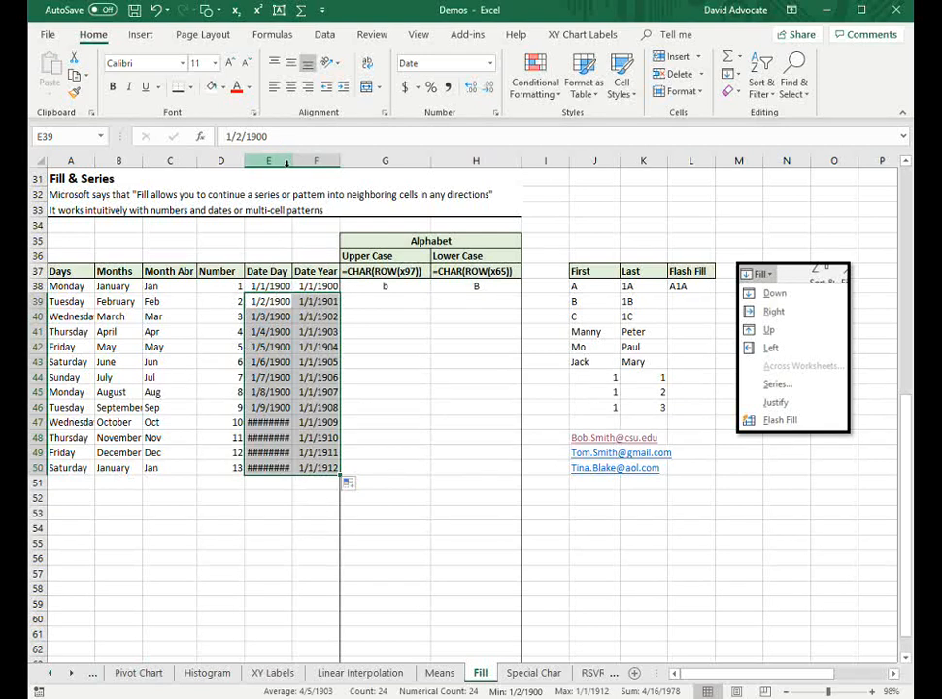
drag(291, 161, 298, 164)
click(304, 518)
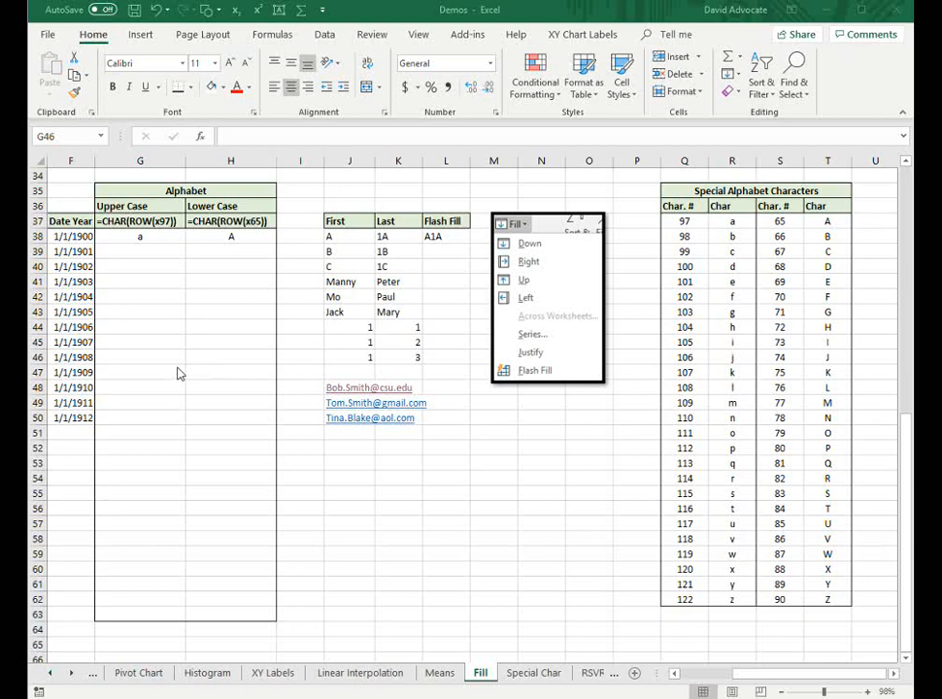
Enter the letters a, b and c in cells G46, G47 and G48
click(171, 358)
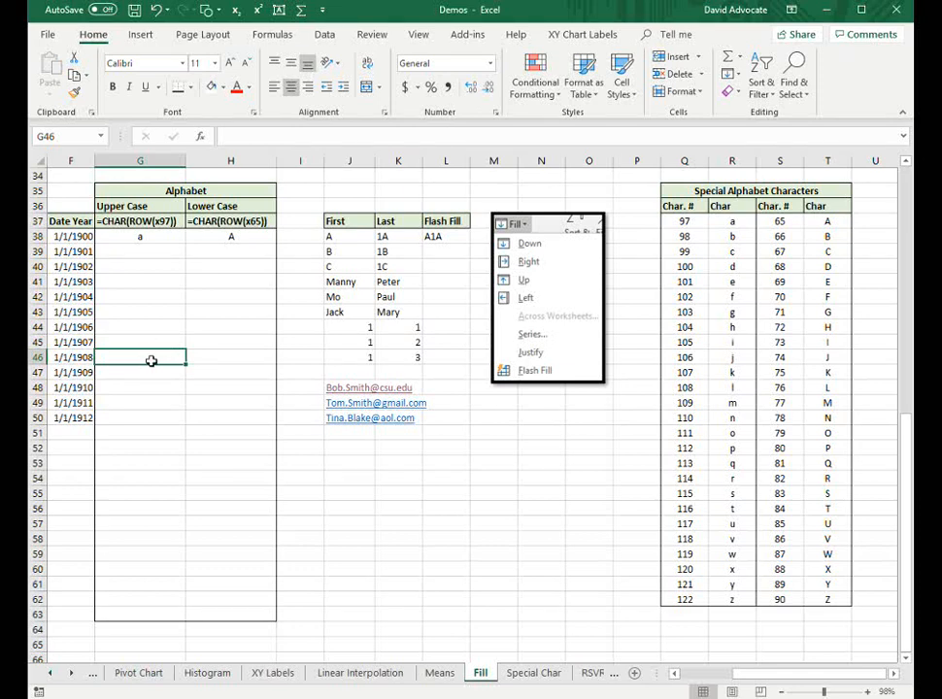
text(a)
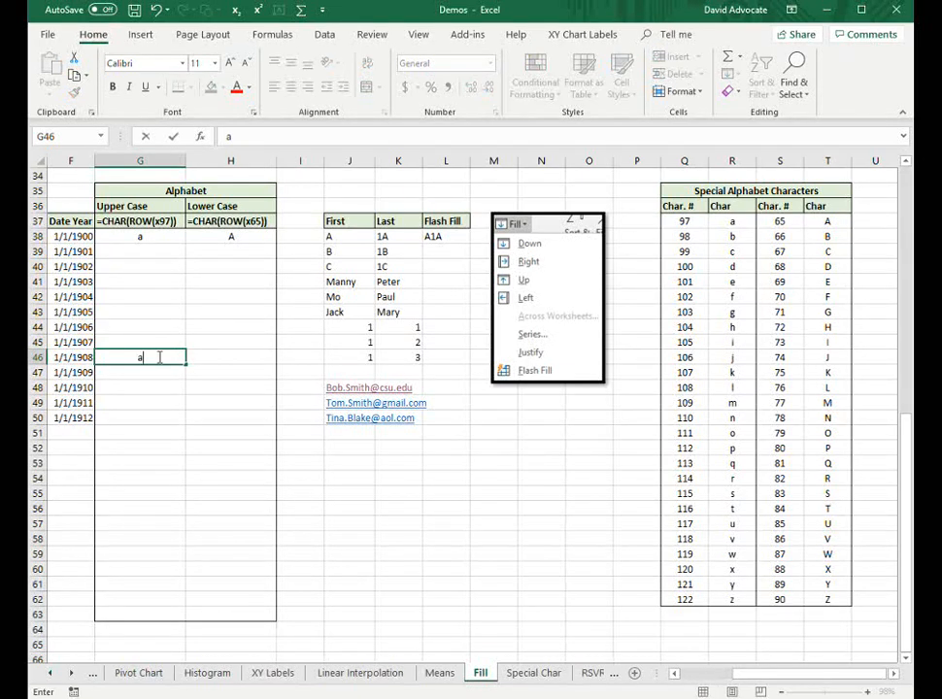
key(Return)
text(b)
key(Return)
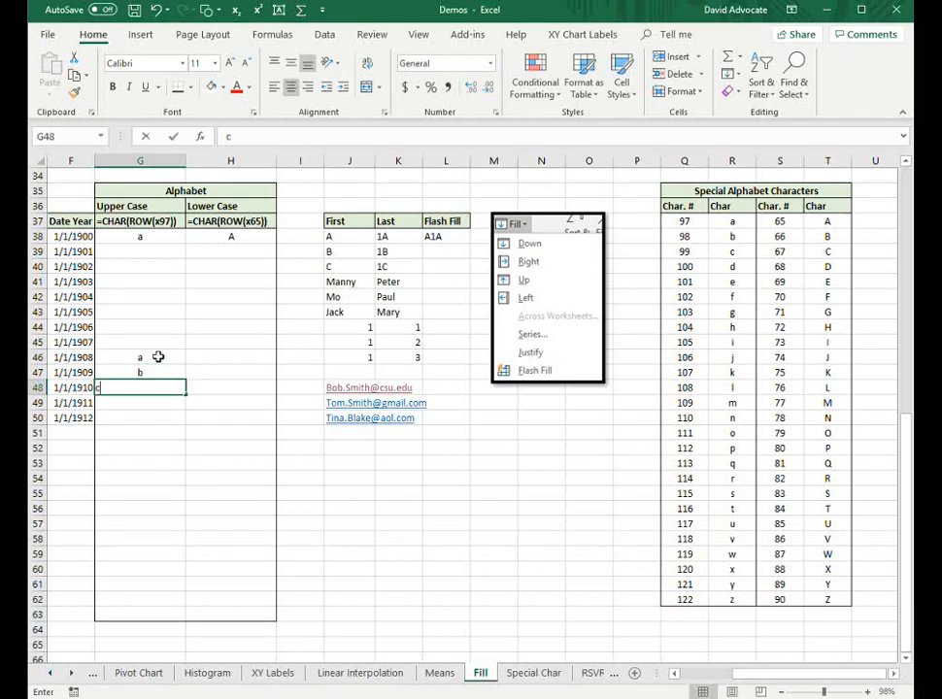
text(c)
key(Return)
Try to continue the a, b, c entries in G46:G48 as a series down to G57, and clear the cells
drag(158, 358, 167, 397)
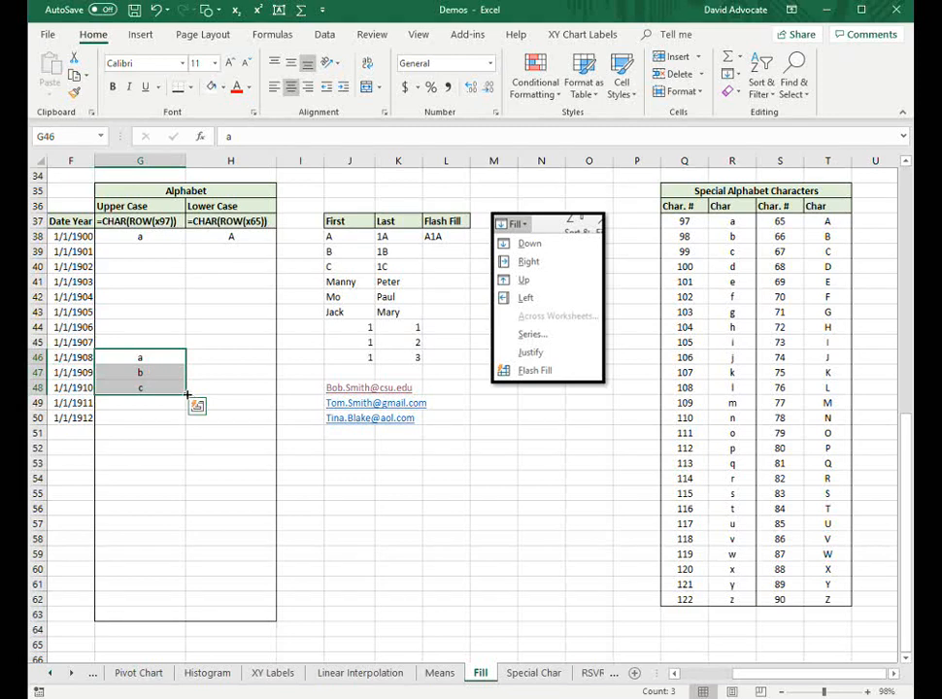
drag(187, 394, 168, 529)
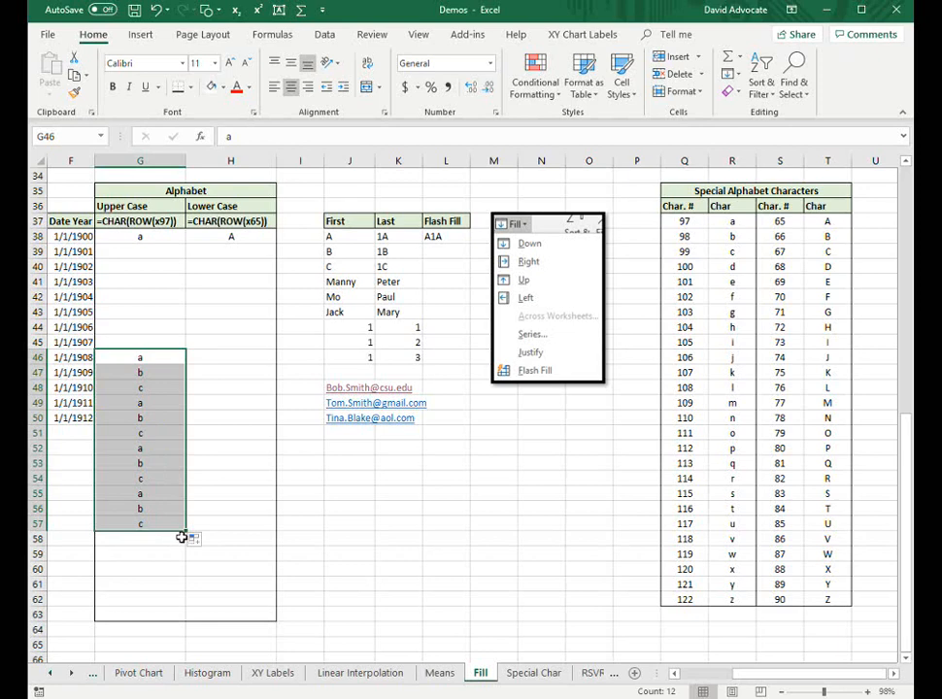
key(Delete)
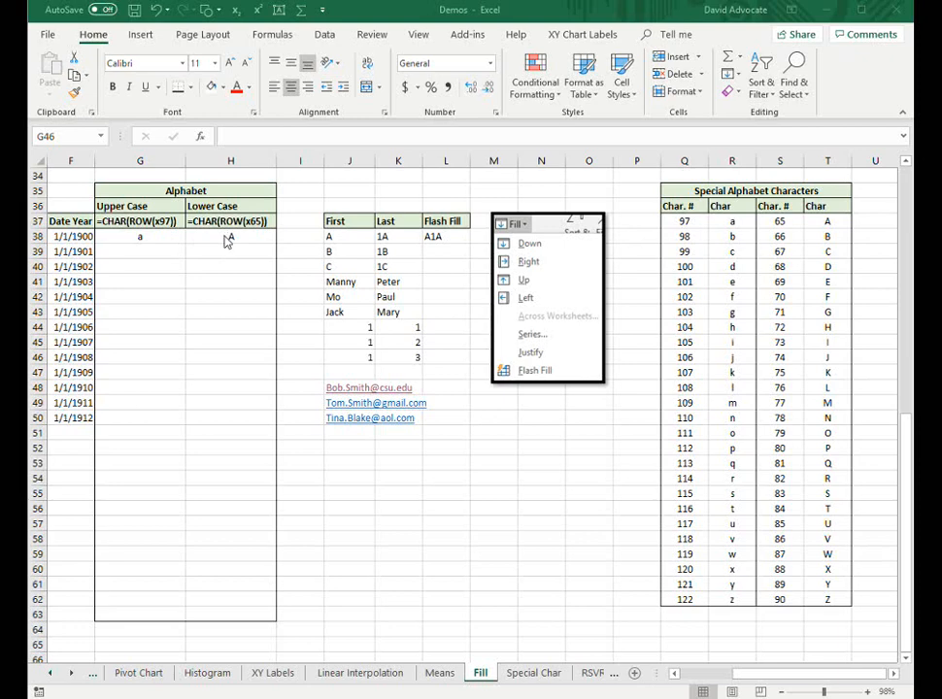
Fill the CHAR(ROW()) formulas in G38:H38 down to row 63 to generate both alphabets
click(144, 240)
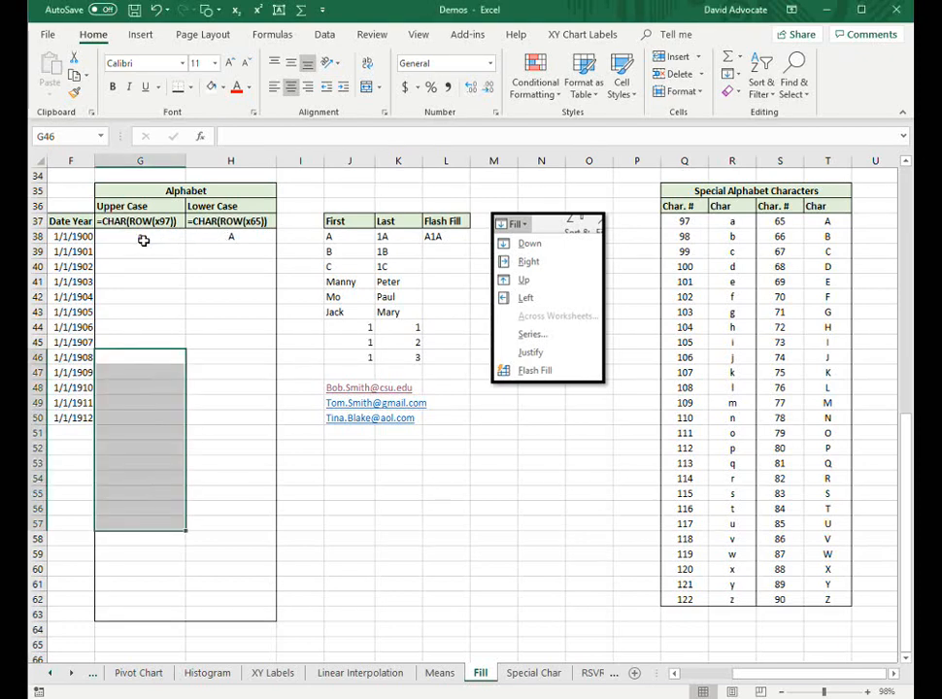
click(144, 239)
drag(177, 236, 279, 615)
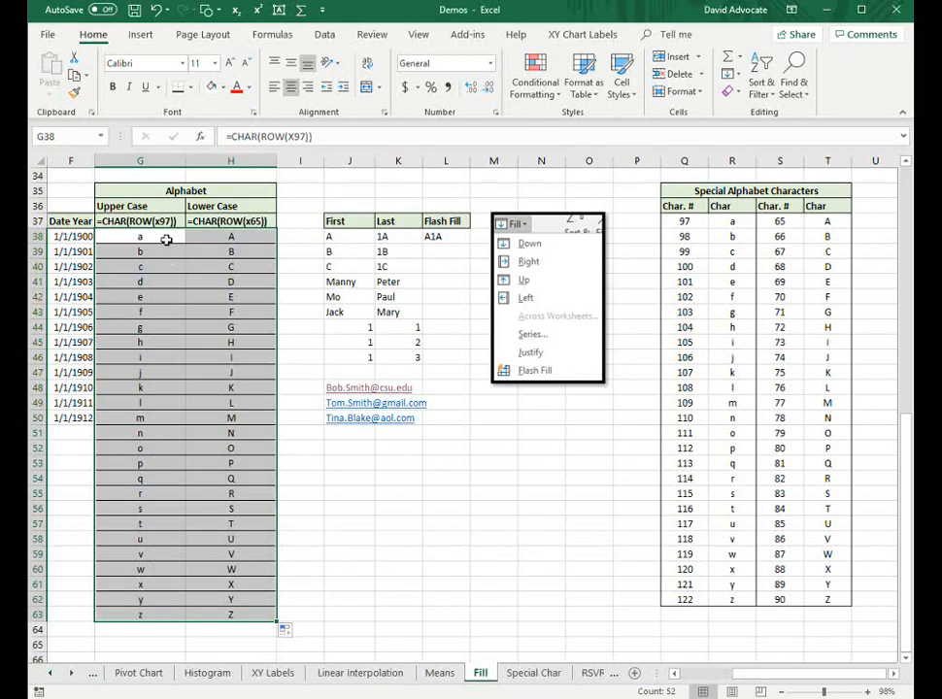
Replace the alphabet formulas in G38:H63 with their values by copying and pasting them in place
key(ctrl+c)
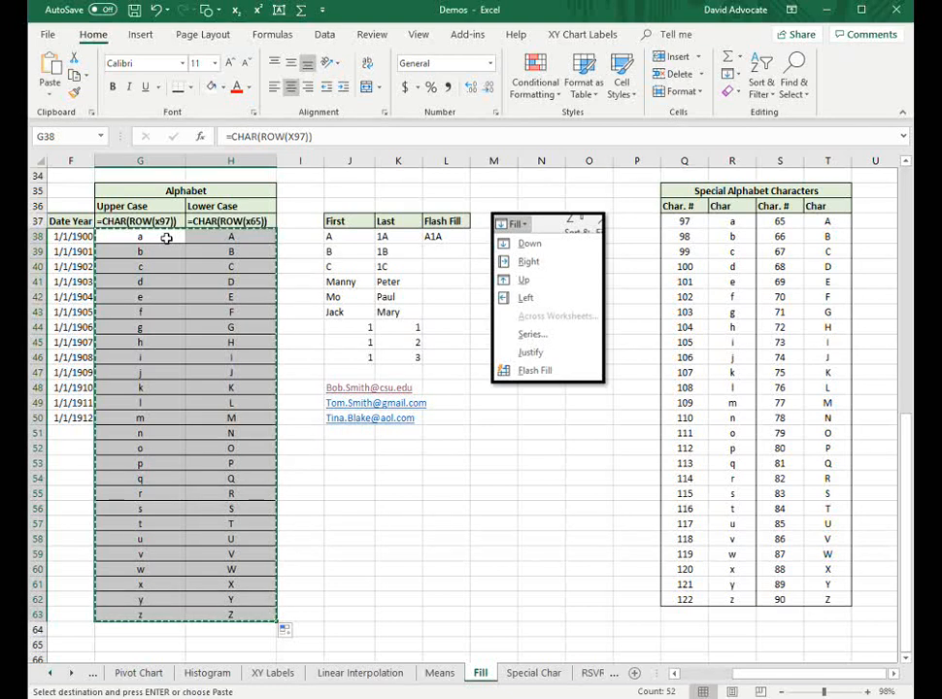
right_click(144, 236)
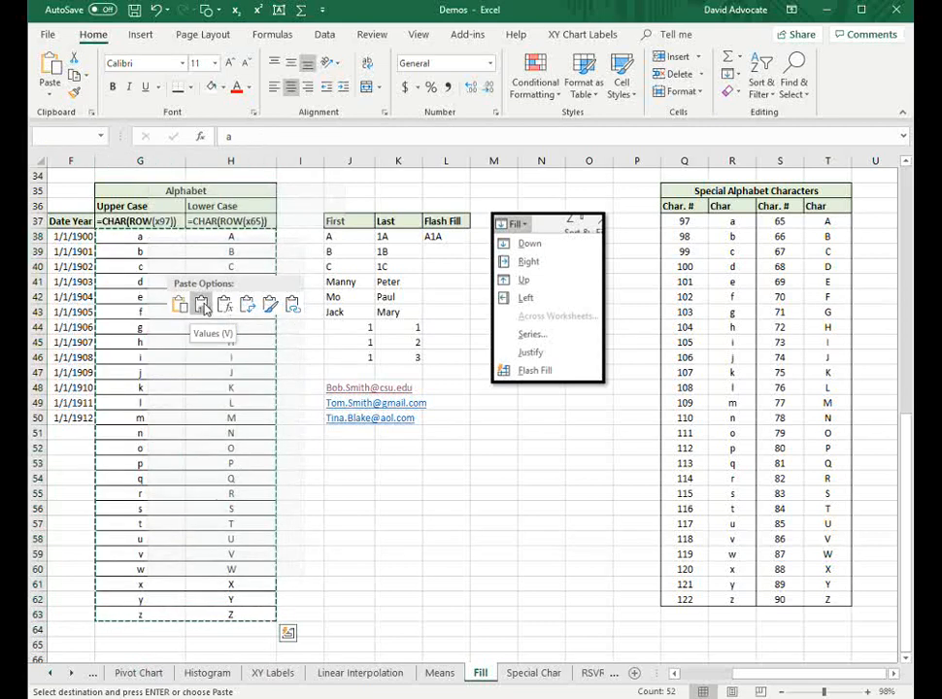
click(202, 305)
click(124, 455)
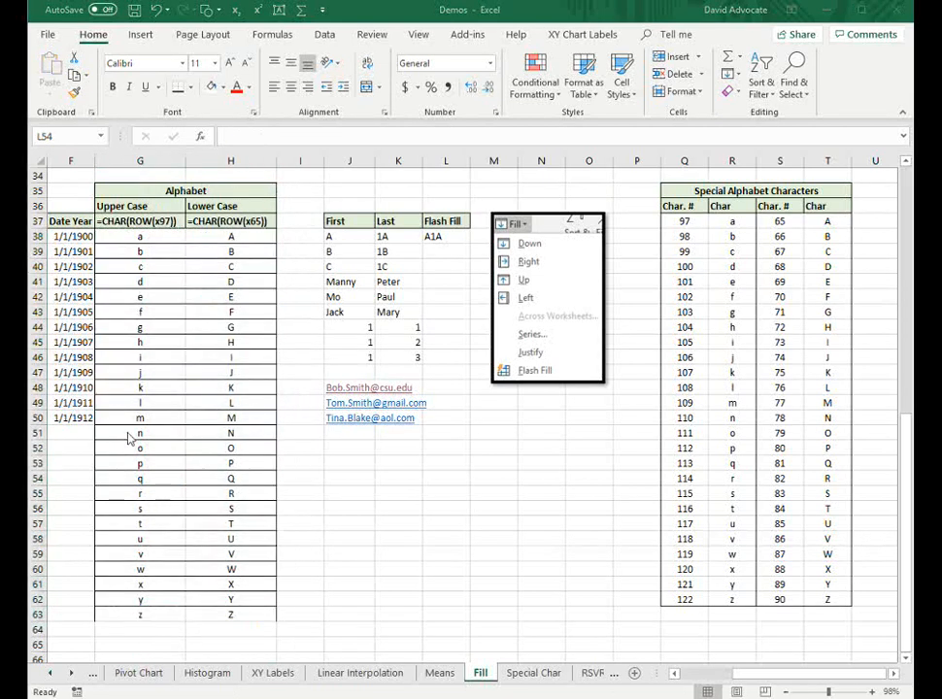
Open the custom lists editor for sorts and fill sequences from the advanced program options
click(45, 35)
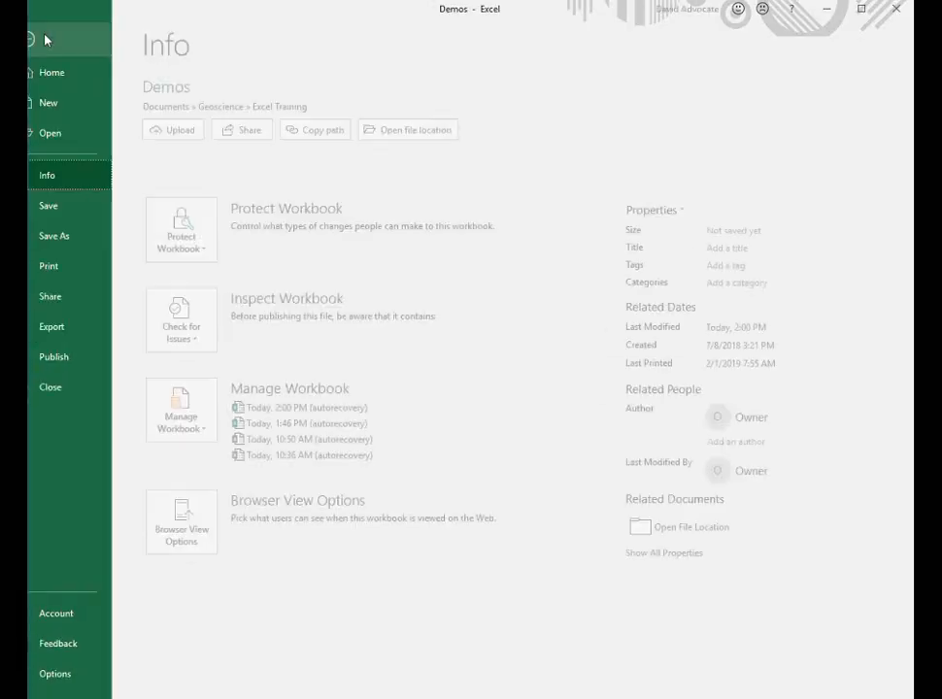
click(76, 674)
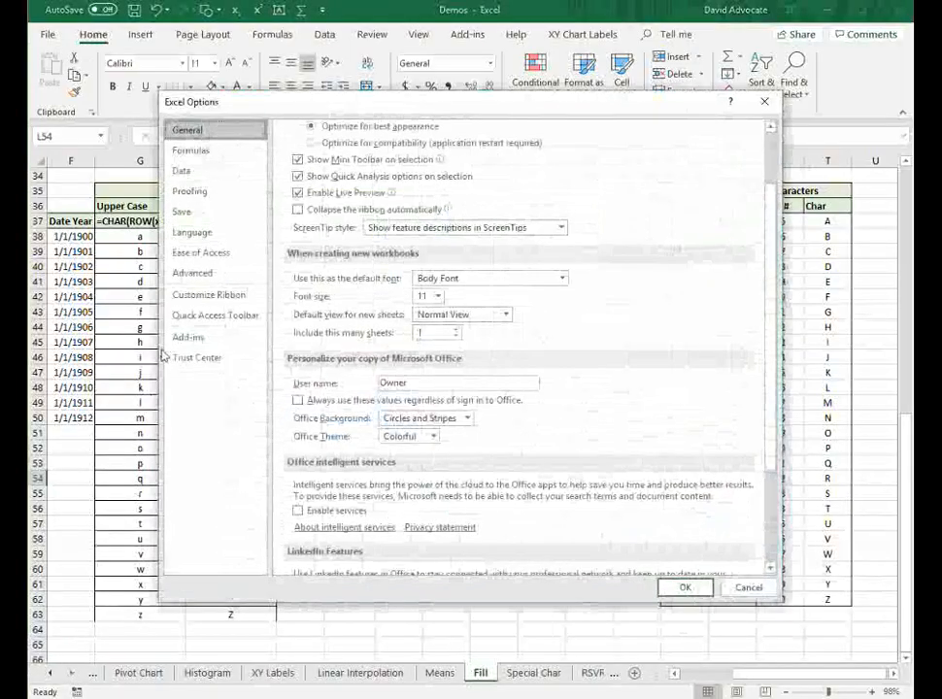
click(192, 272)
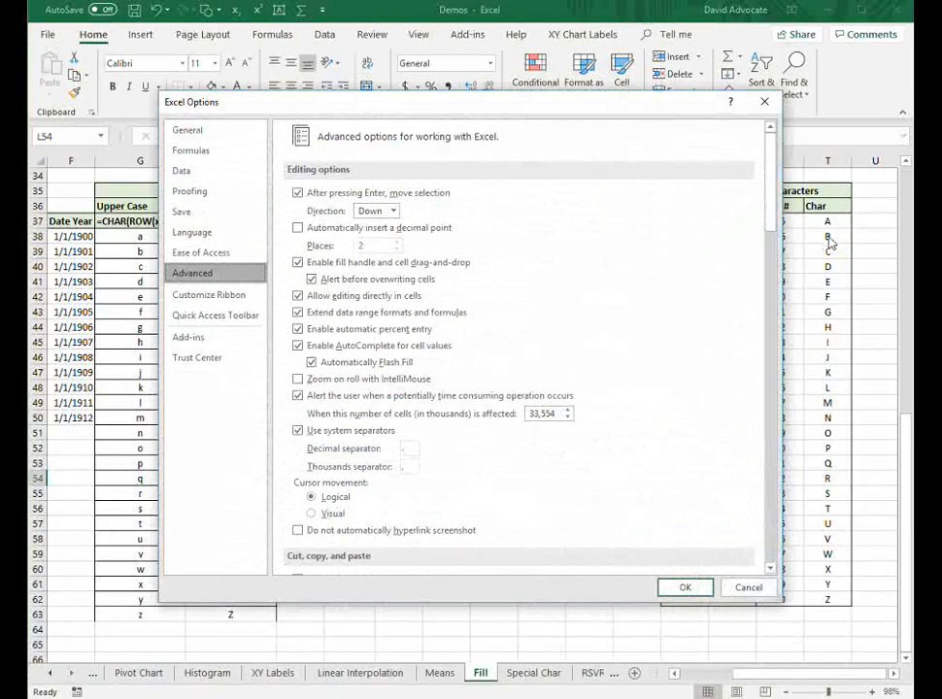
drag(772, 175, 843, 563)
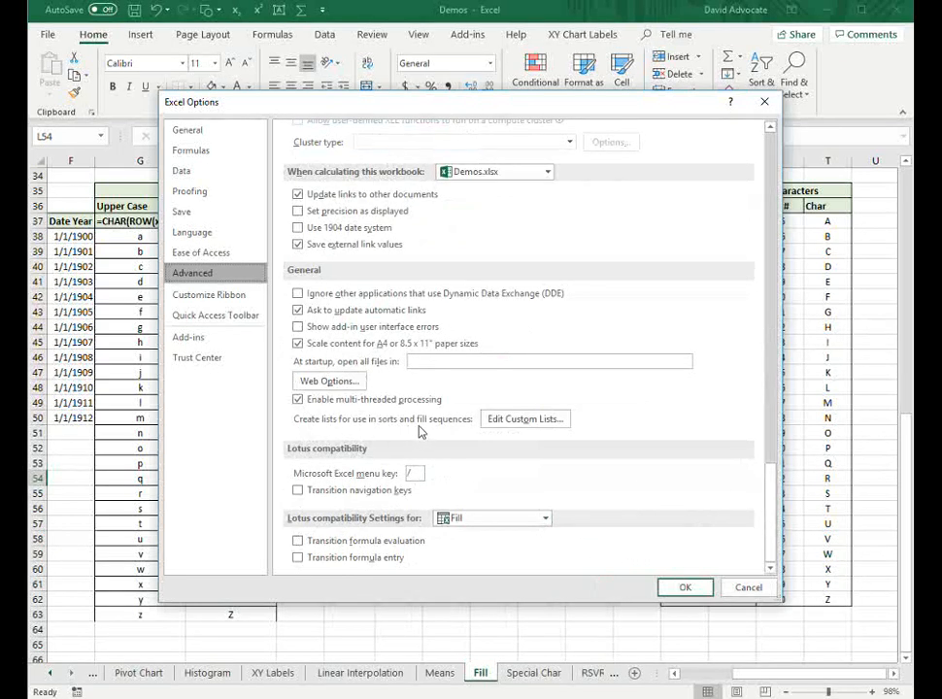
click(513, 426)
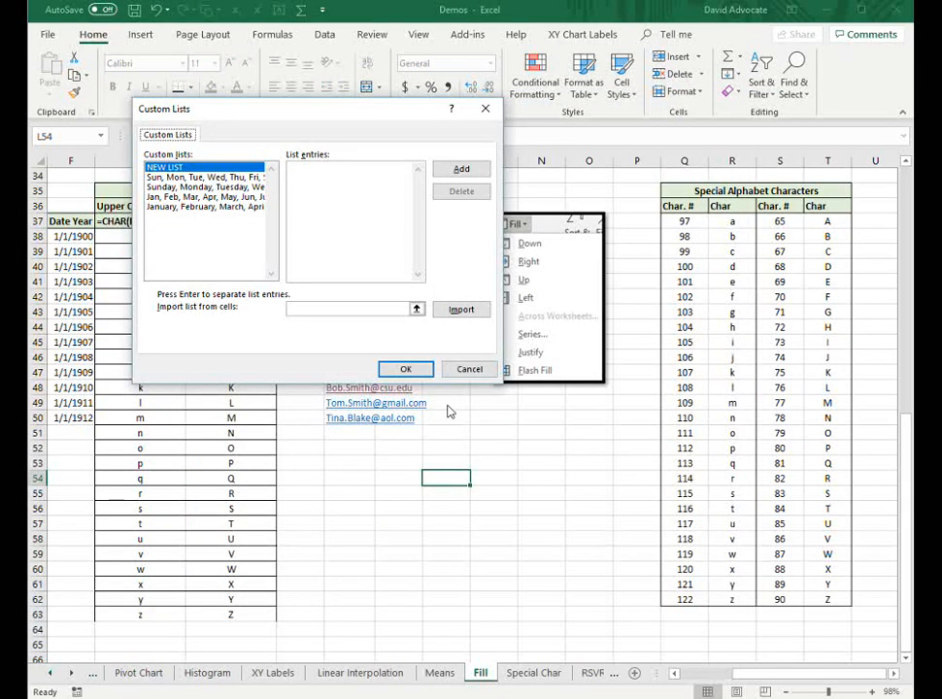
Import the a to z letters in G38:G63 as a new custom list and confirm the custom lists
click(417, 310)
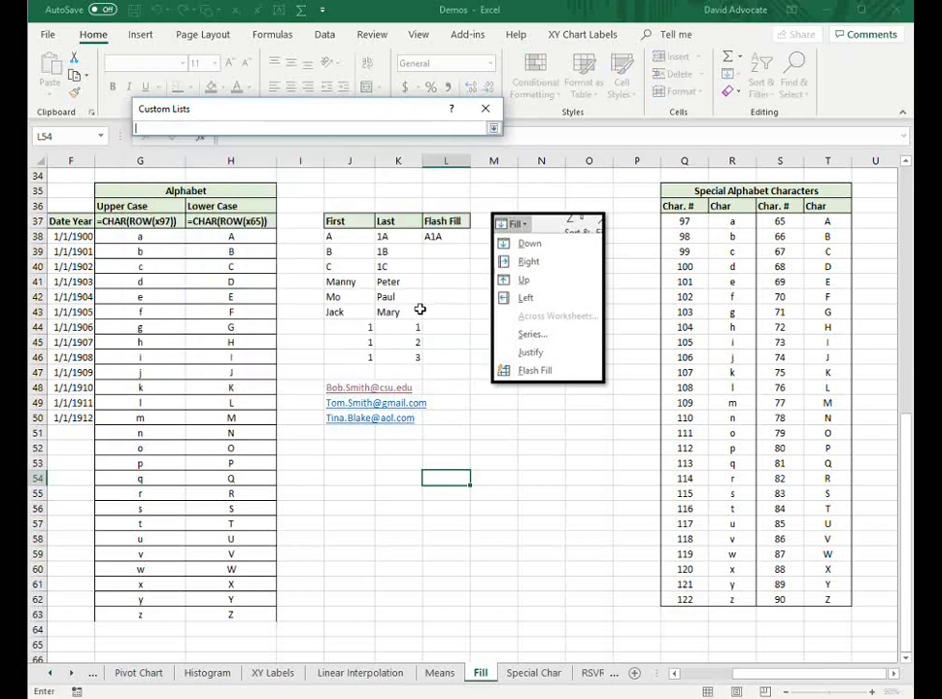
drag(127, 241, 141, 607)
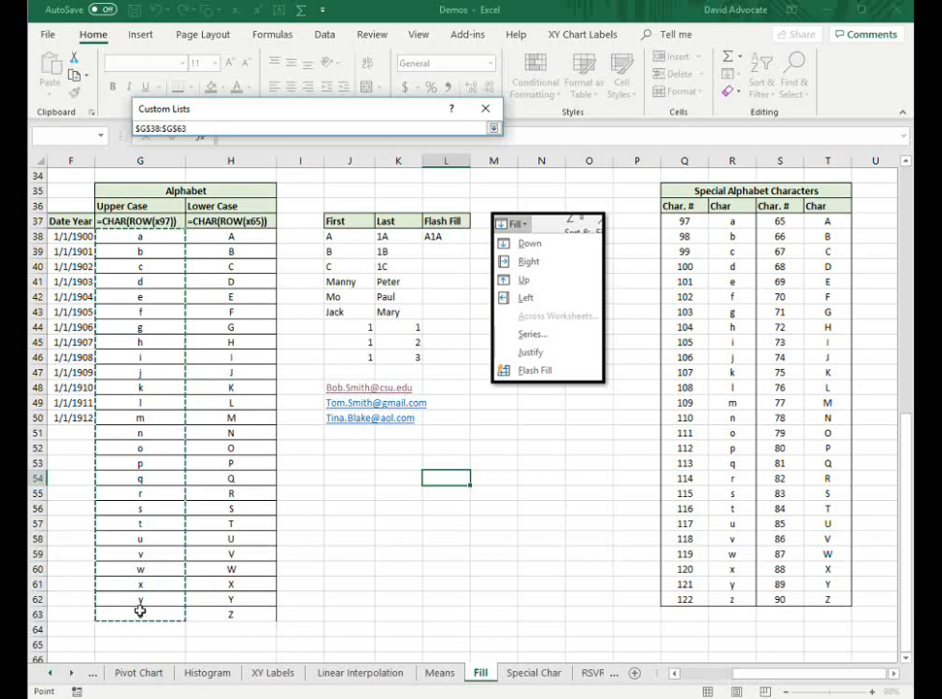
click(494, 129)
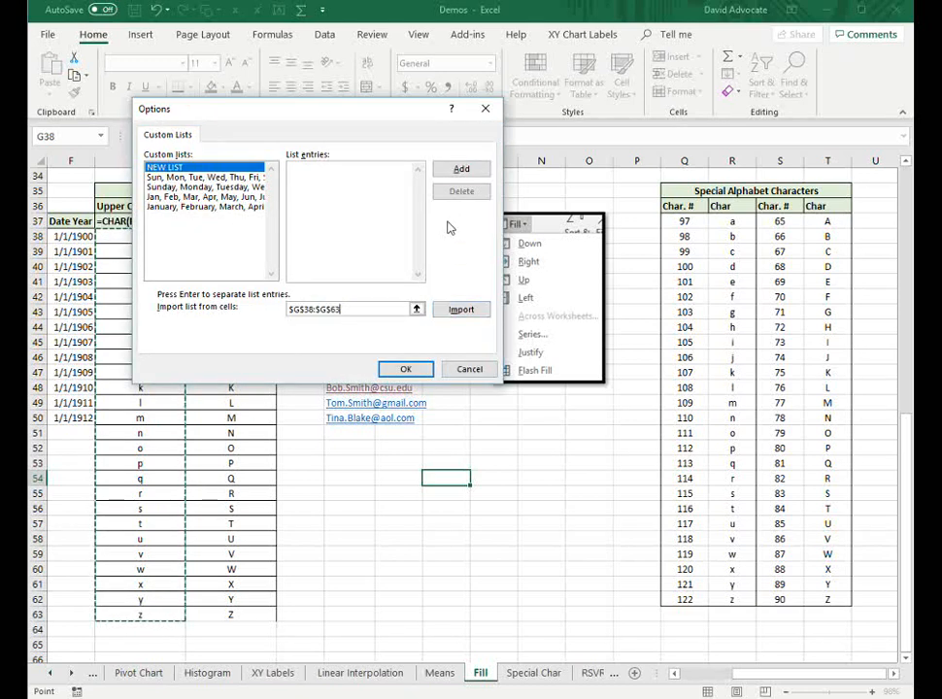
click(461, 170)
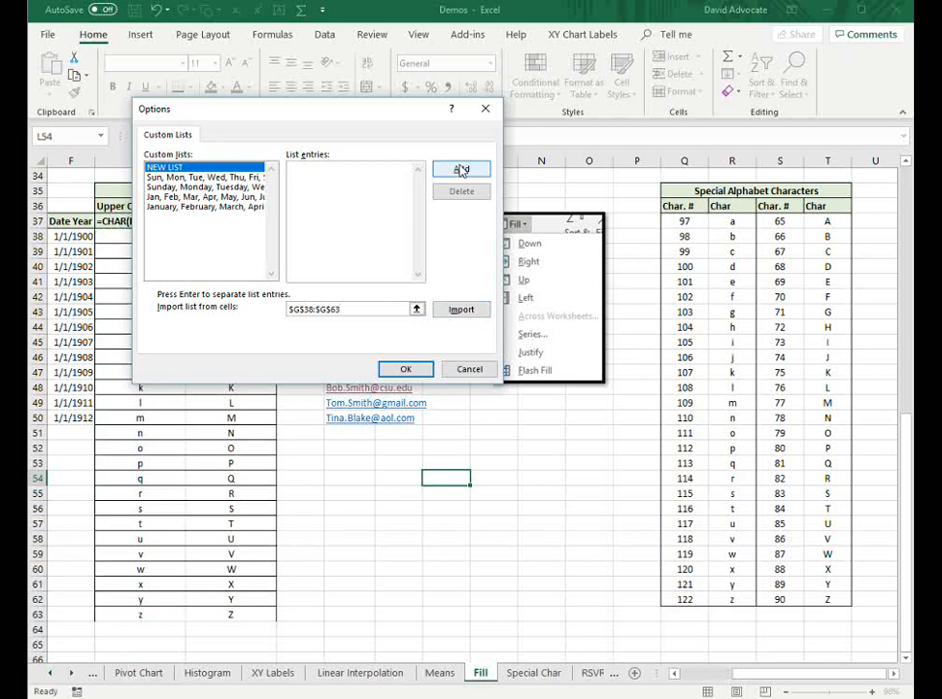
click(457, 312)
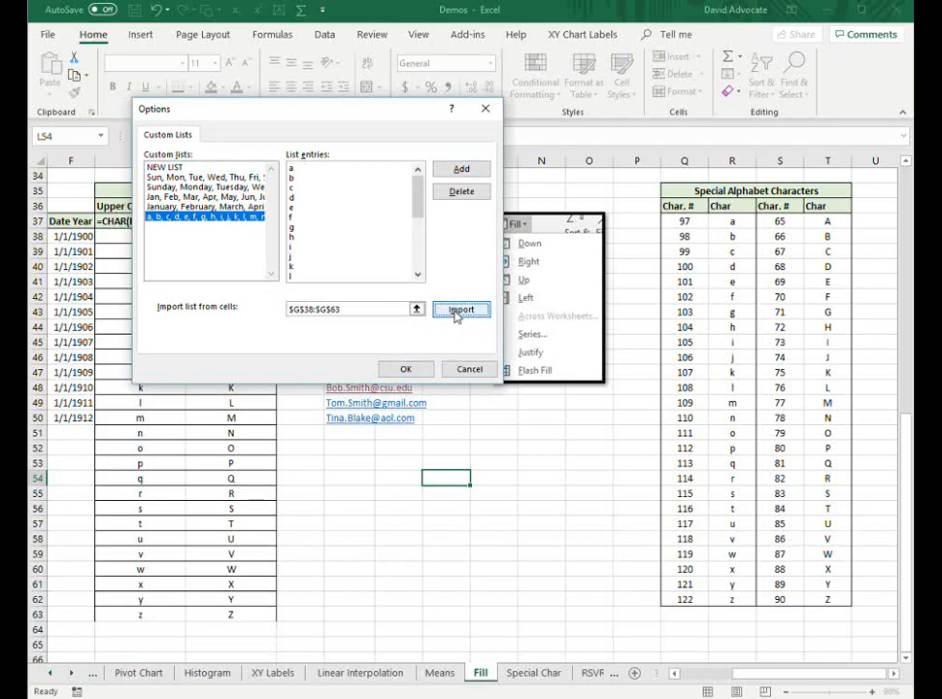
click(480, 168)
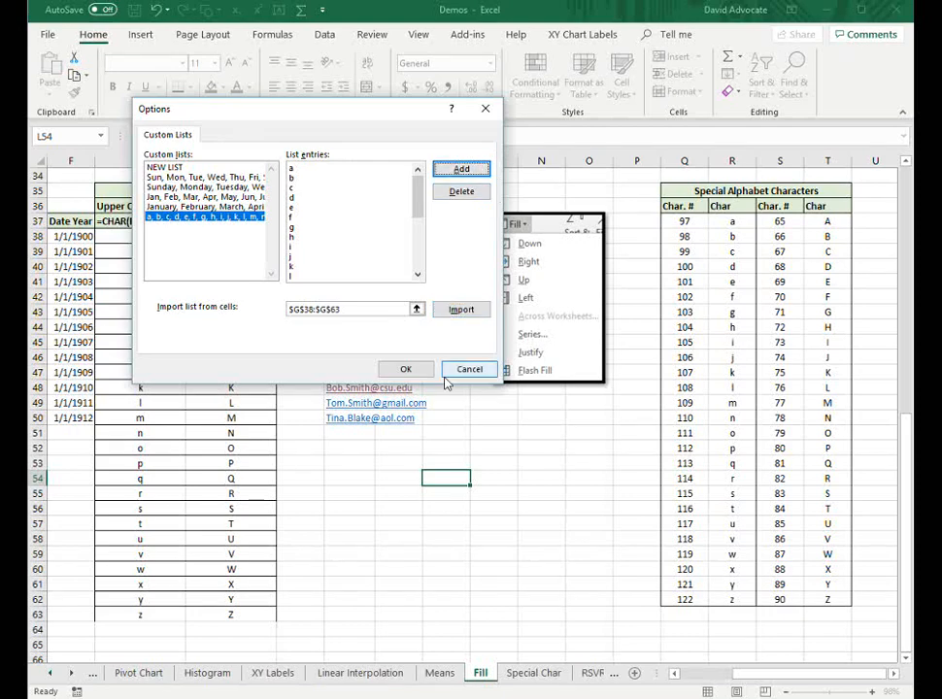
click(405, 370)
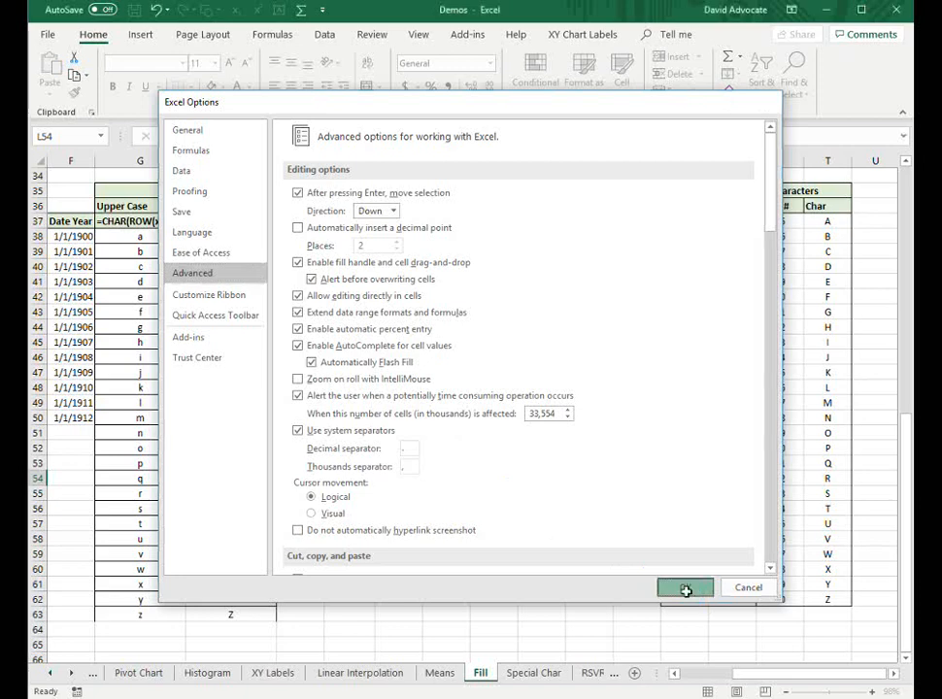
Enter a and b in J54:J55 and extend the alphabet series down to J62
click(368, 474)
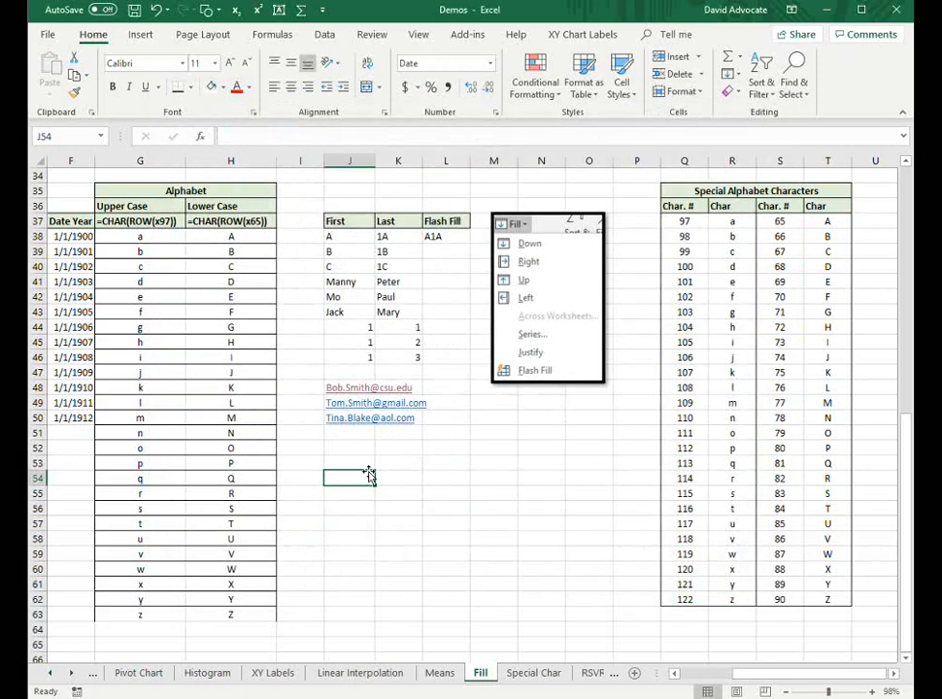
text(a)
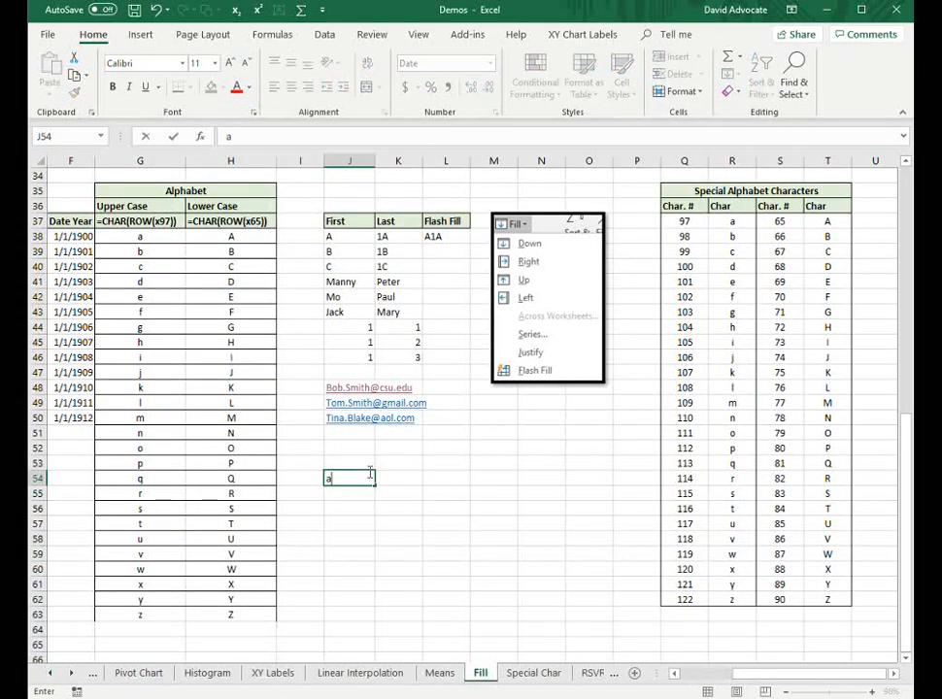
key(Return)
text(b)
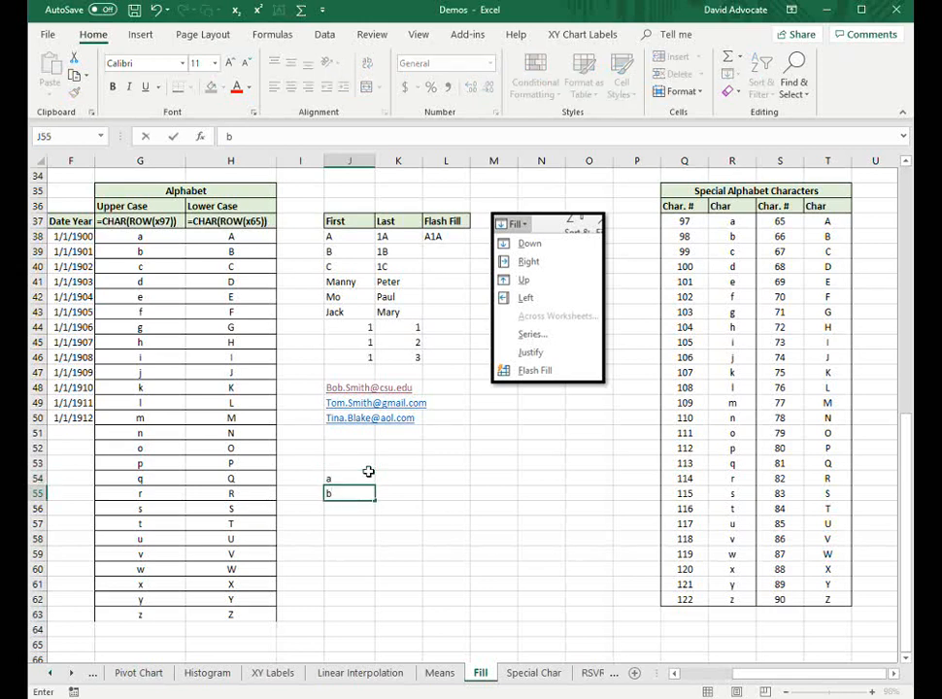
key(Return)
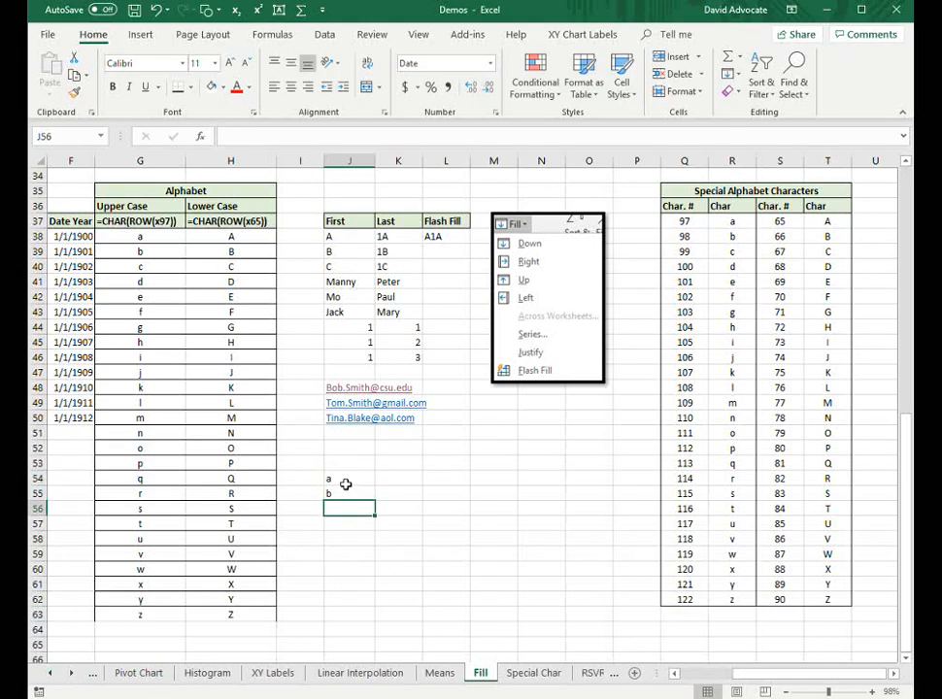
drag(345, 484, 373, 604)
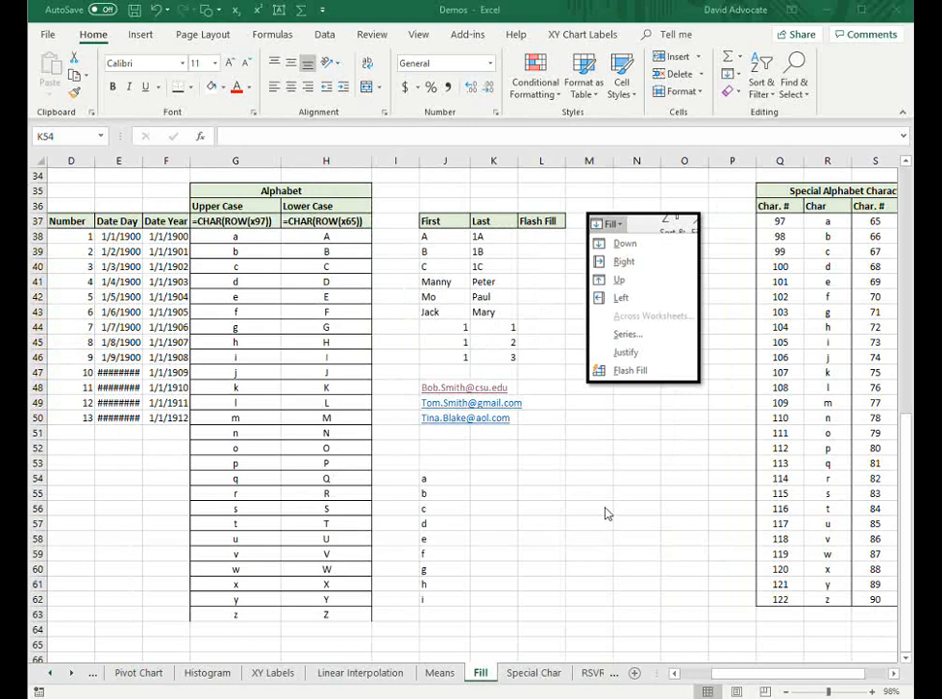
Enter the starting number 1 in cell K54
click(499, 477)
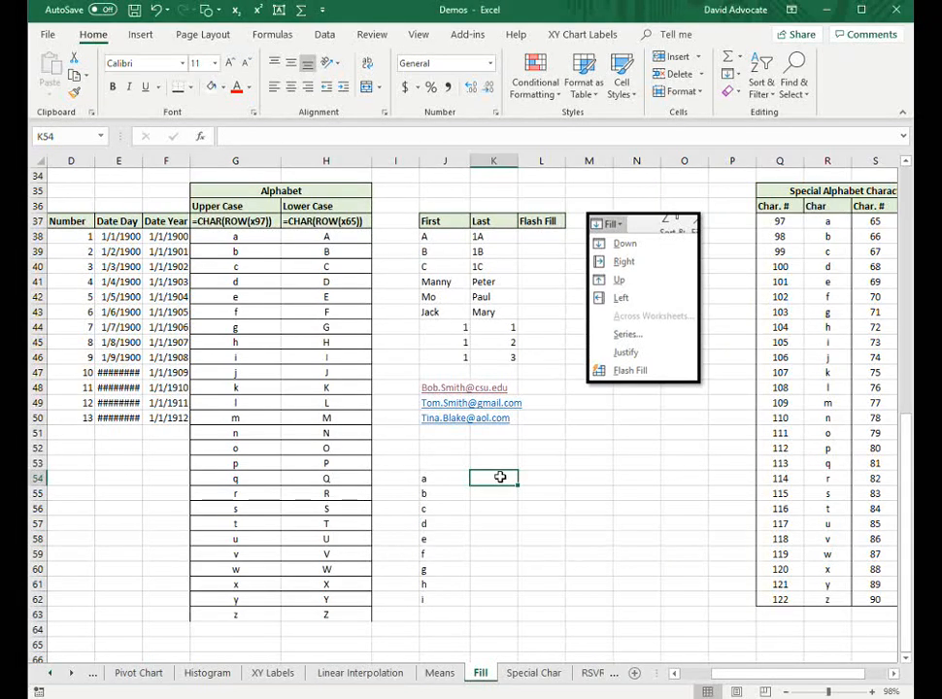
text(1)
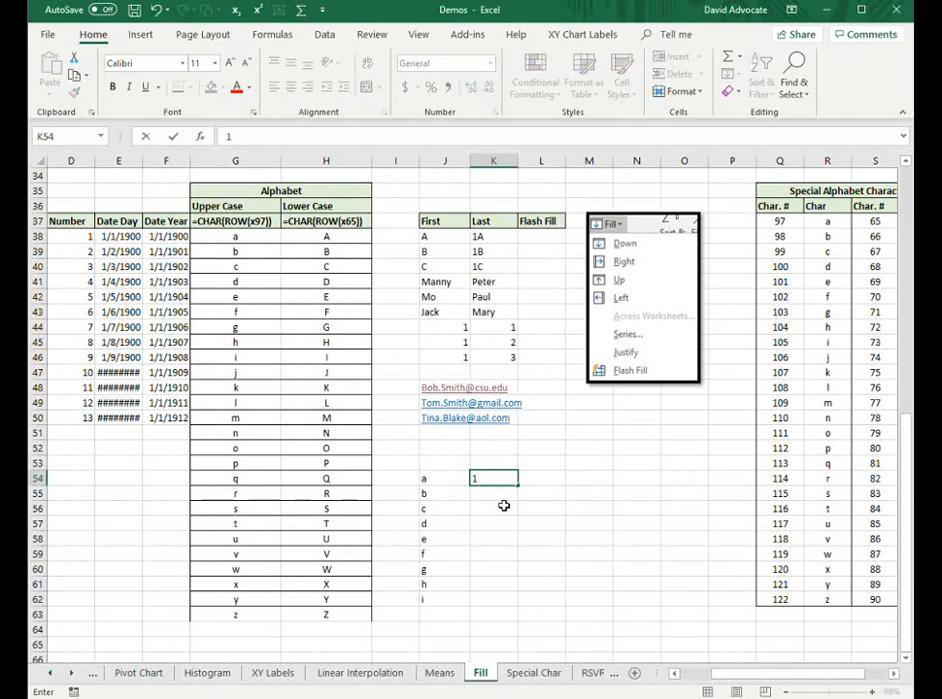
key(Return)
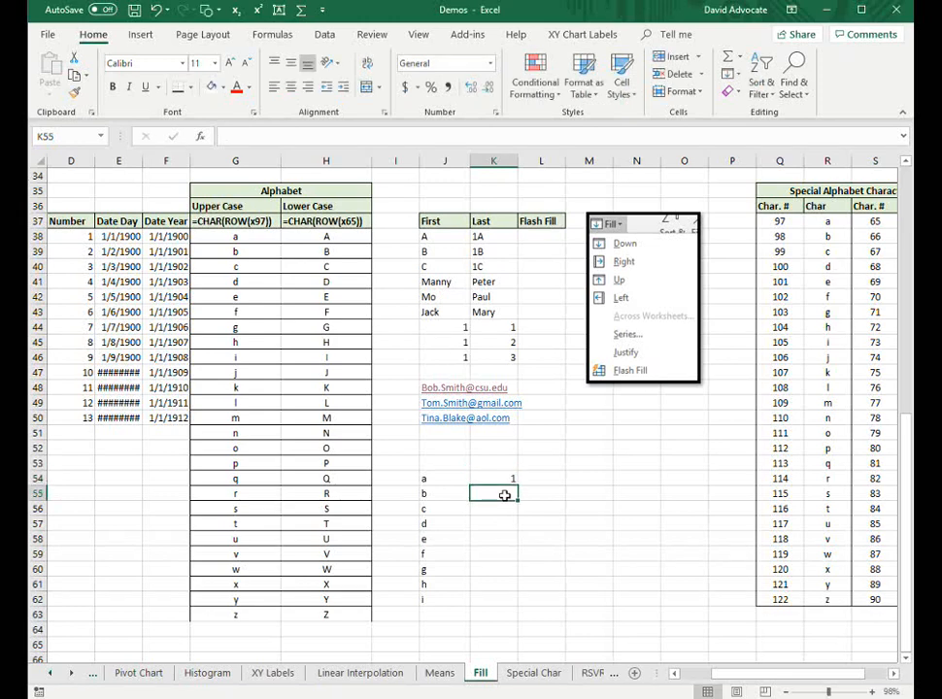
Fill a linear series down the column from K54 with step value 1 and stop value 1000
click(507, 479)
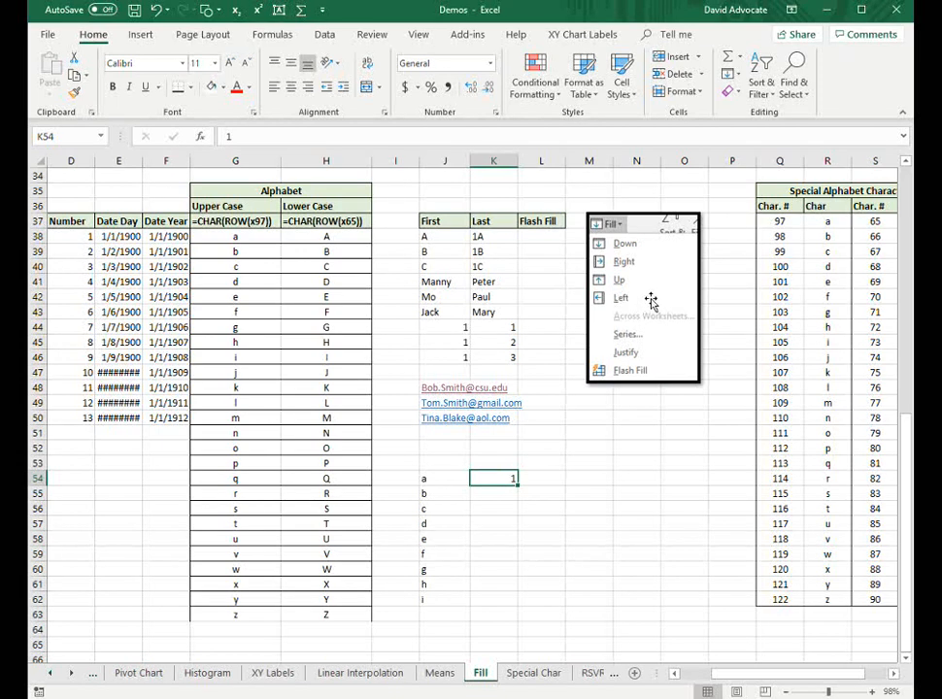
click(736, 76)
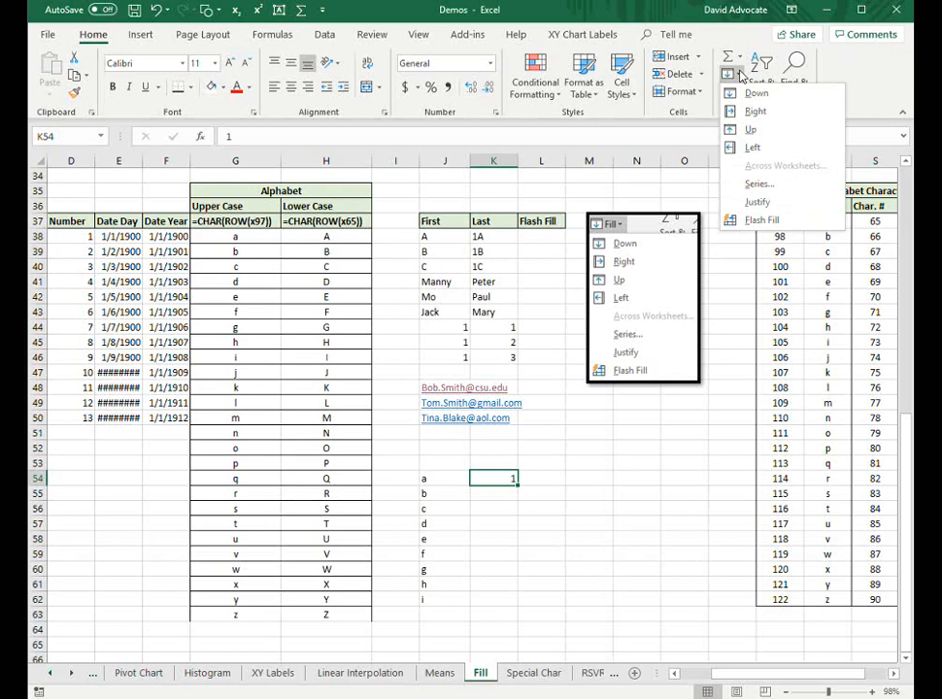
click(758, 184)
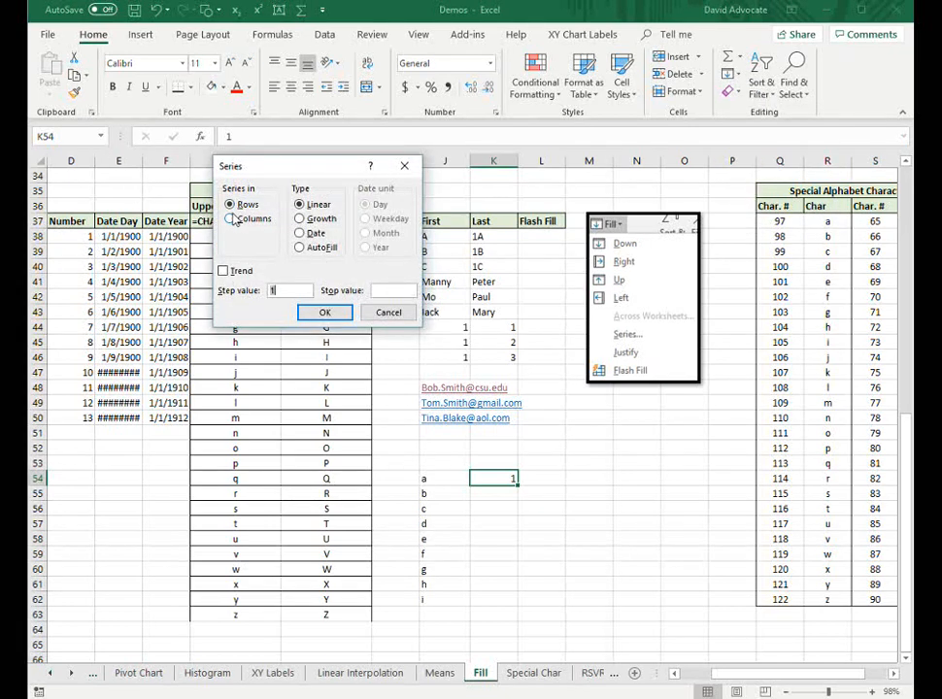
click(231, 219)
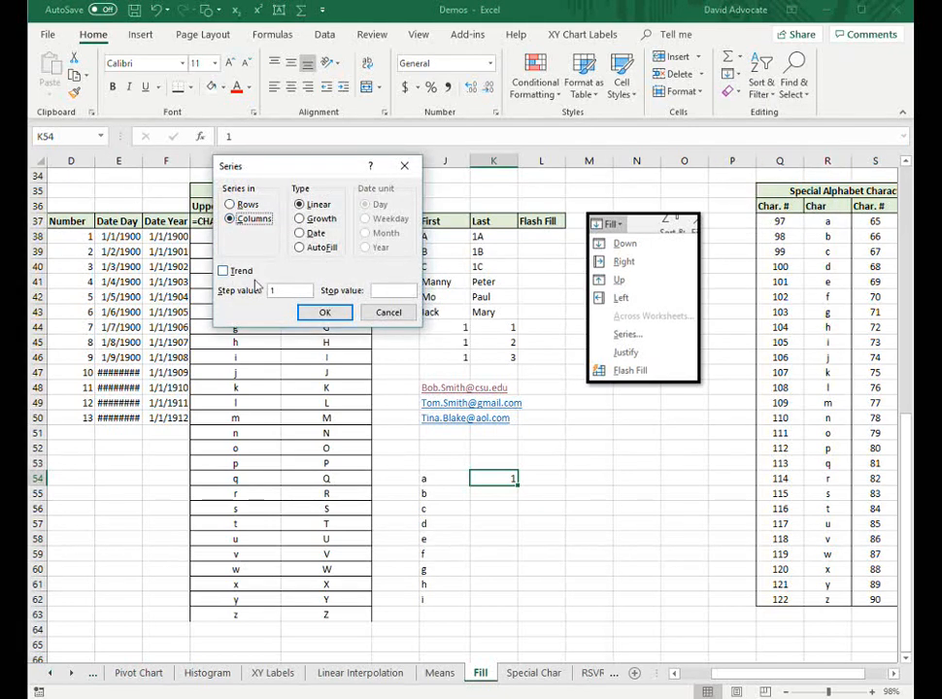
click(379, 290)
text(1000)
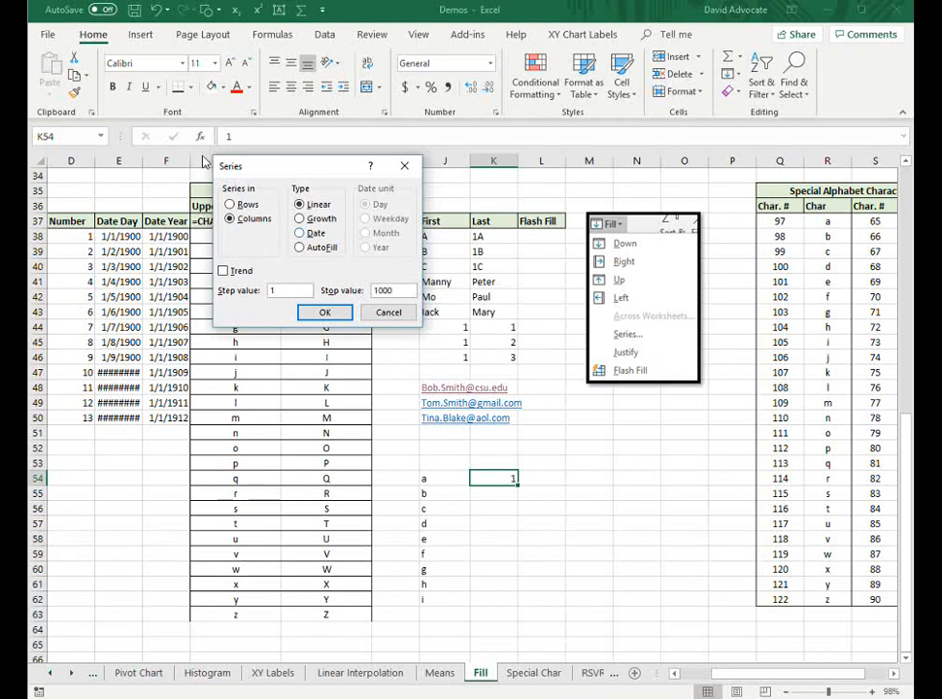
click(342, 313)
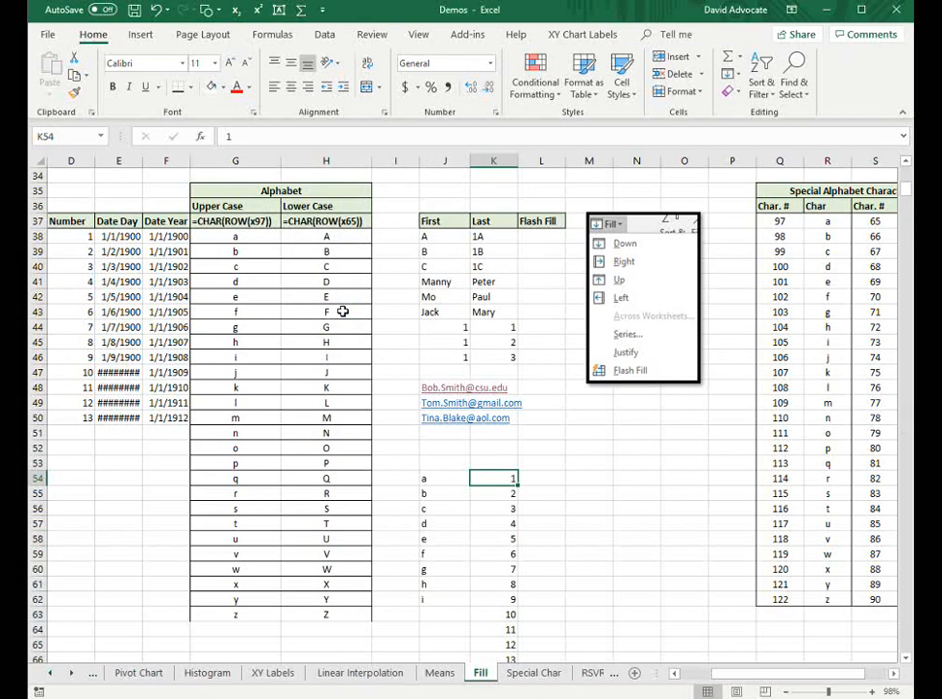
scroll(483, 545, down, 6)
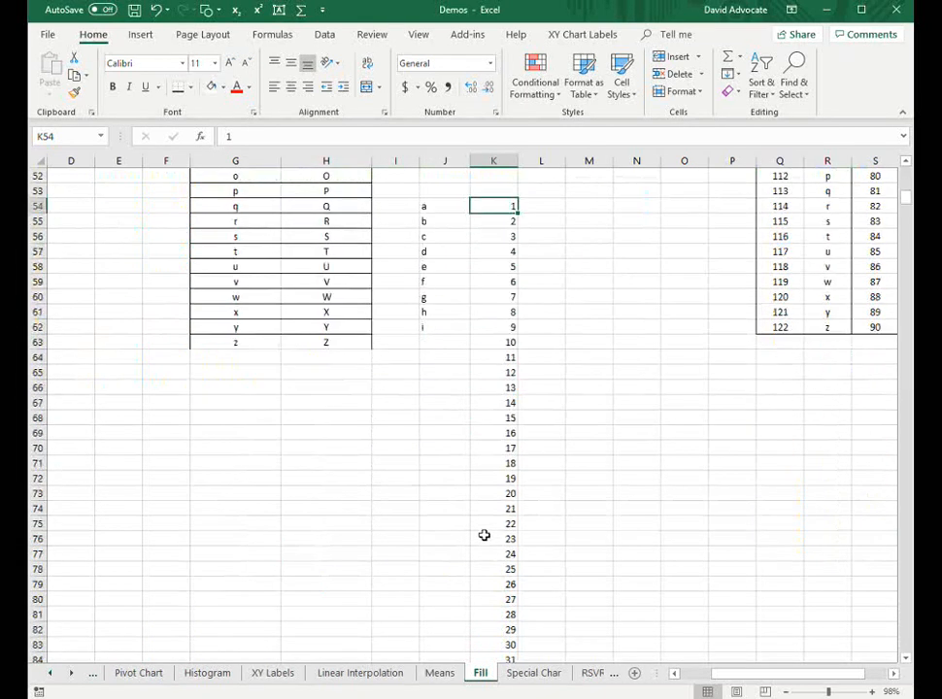
scroll(483, 536, up, 5)
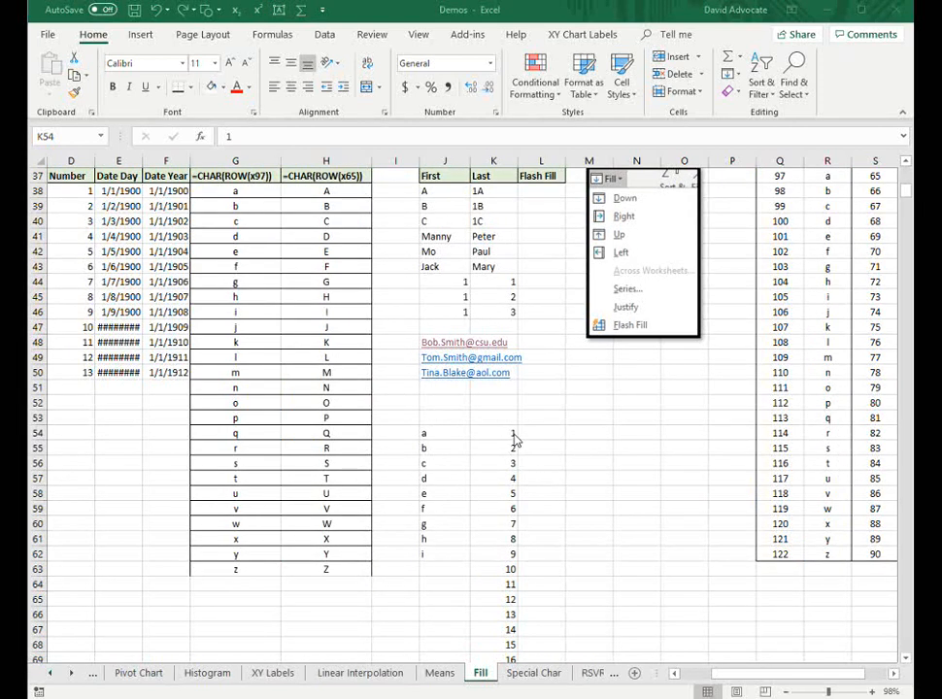
Fill a linear series down the column from K54 with a step value of 3
click(513, 433)
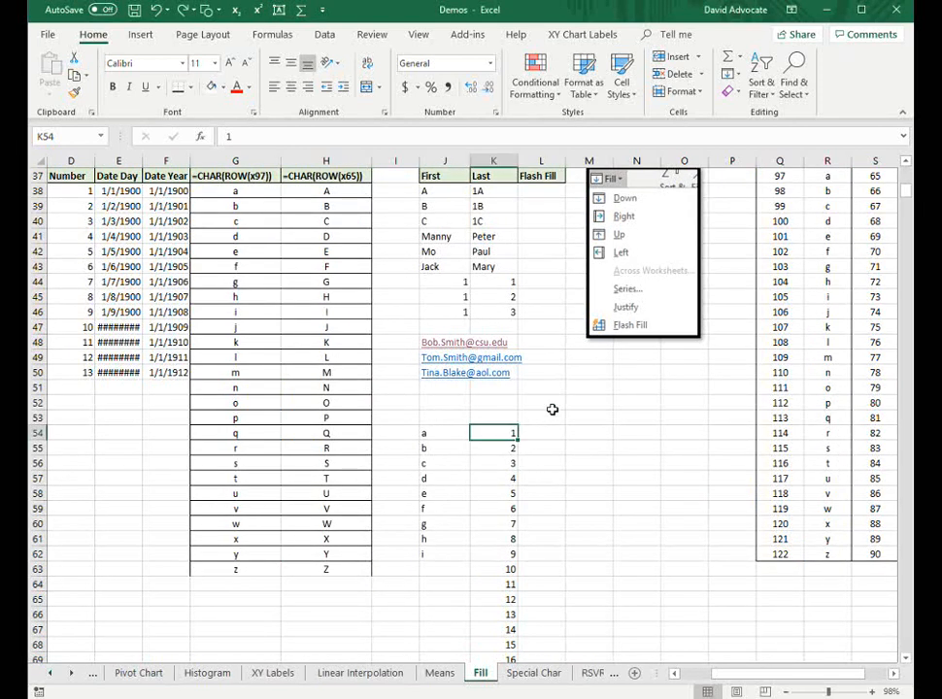
click(728, 73)
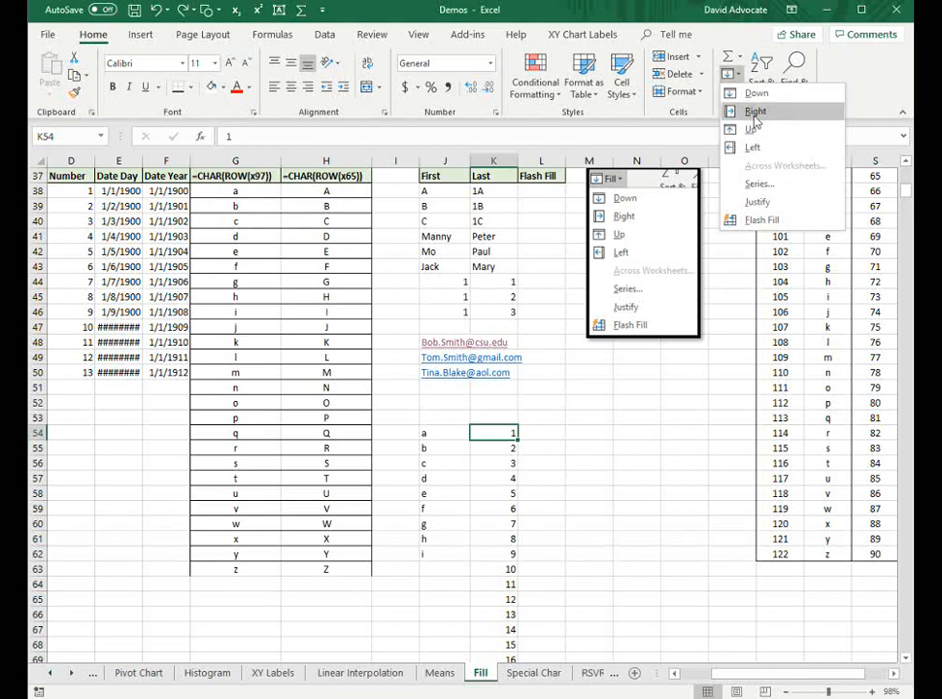
click(759, 184)
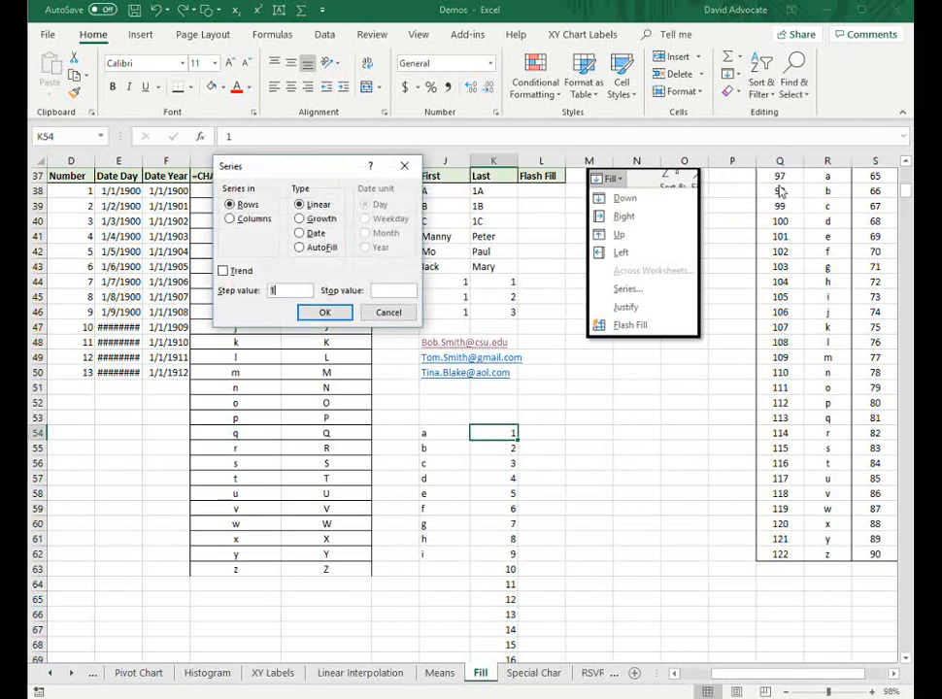
click(232, 219)
drag(285, 289, 265, 290)
text(3)
click(327, 311)
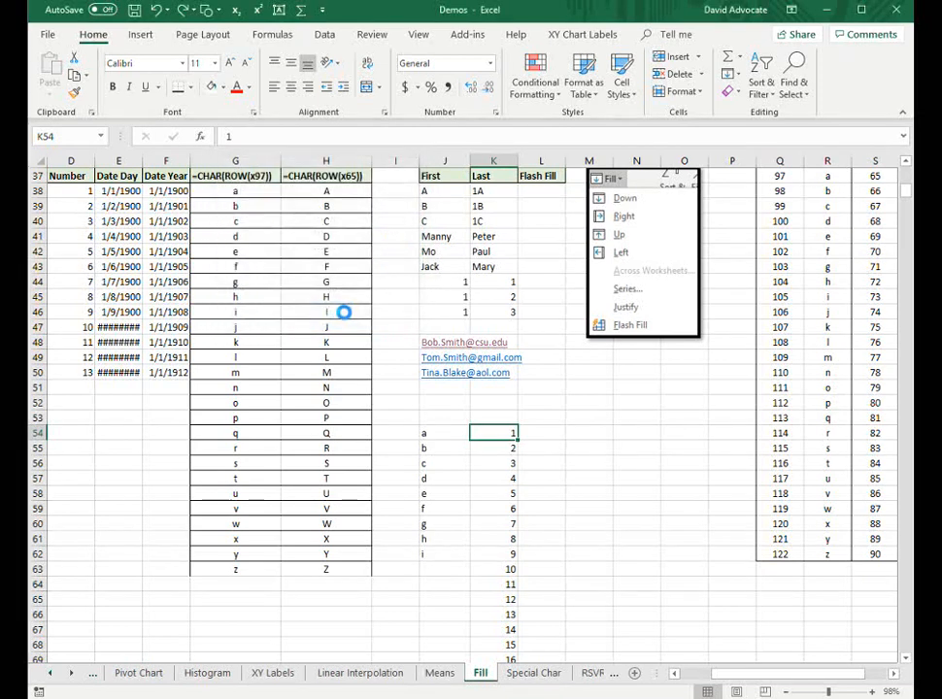
scroll(526, 489, down, 4)
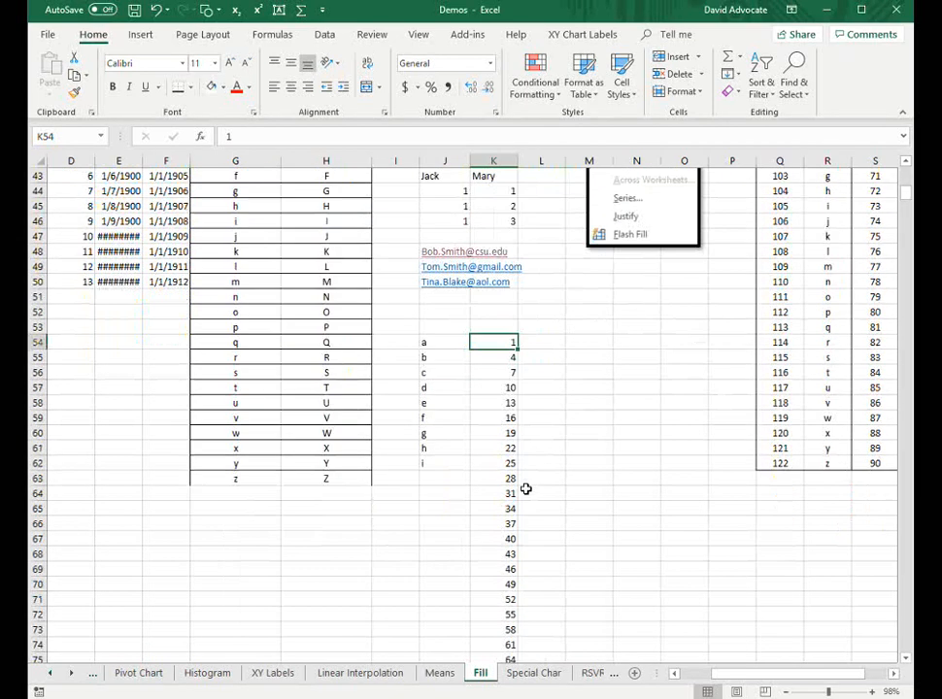
scroll(526, 490, up, 5)
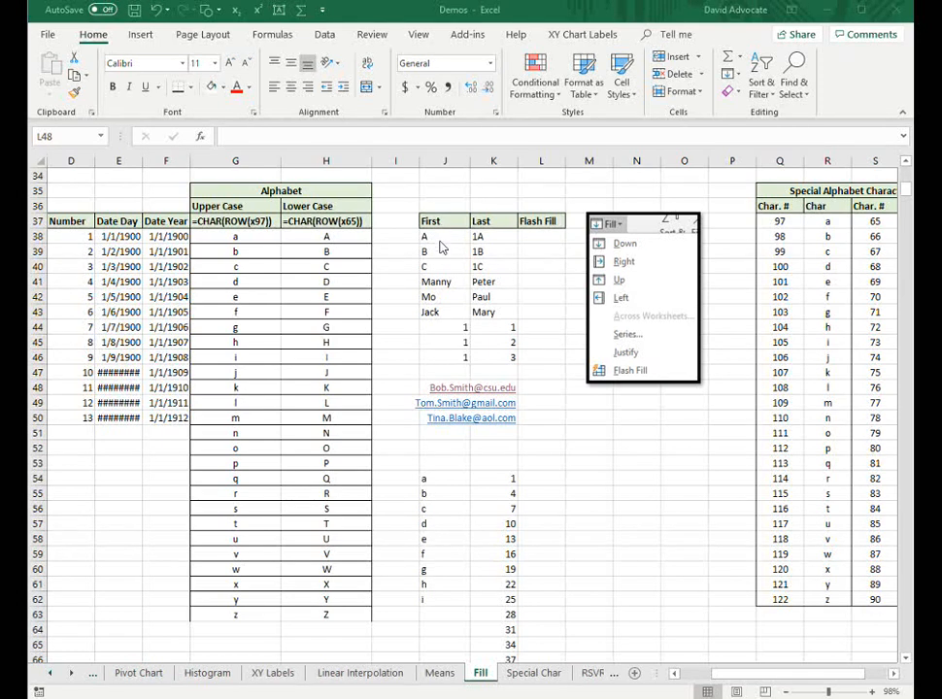
Enter "A 1A" in L38 and Flash Fill L38:L46 to combine the First and Last columns
click(525, 238)
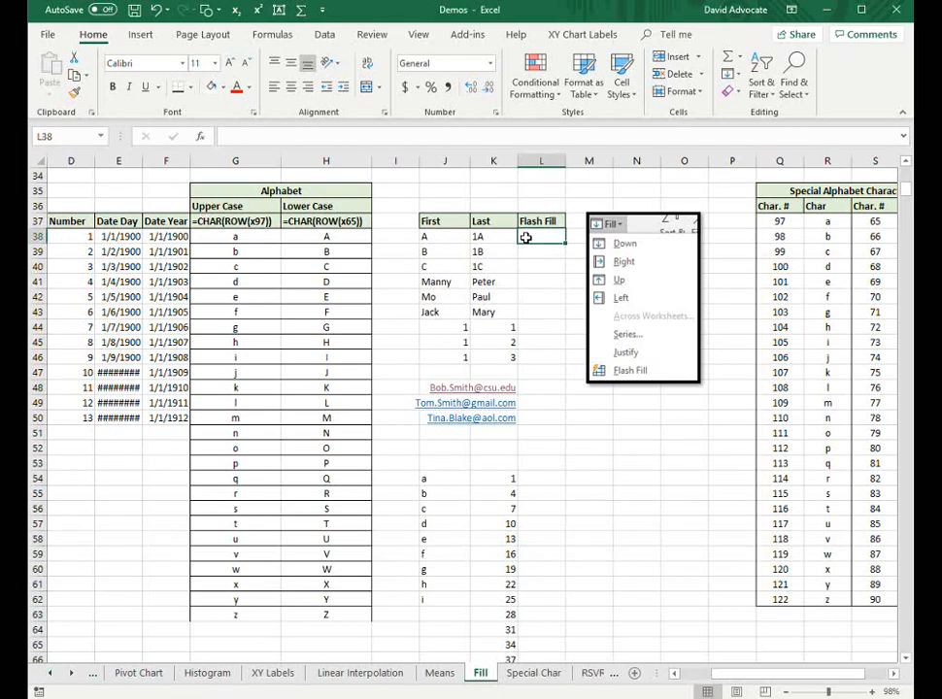
text(A 1A)
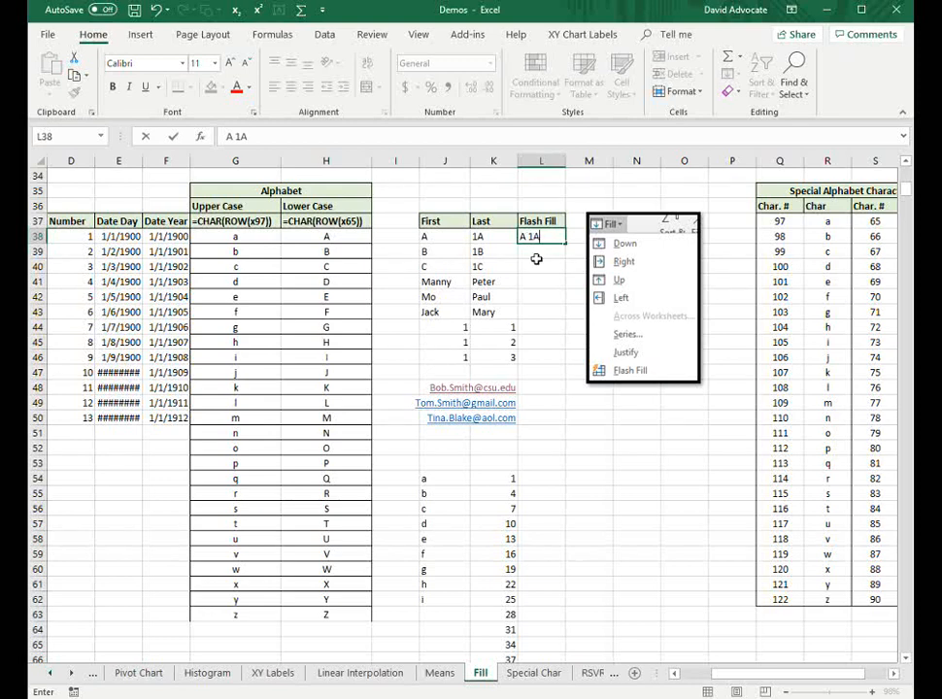
click(536, 260)
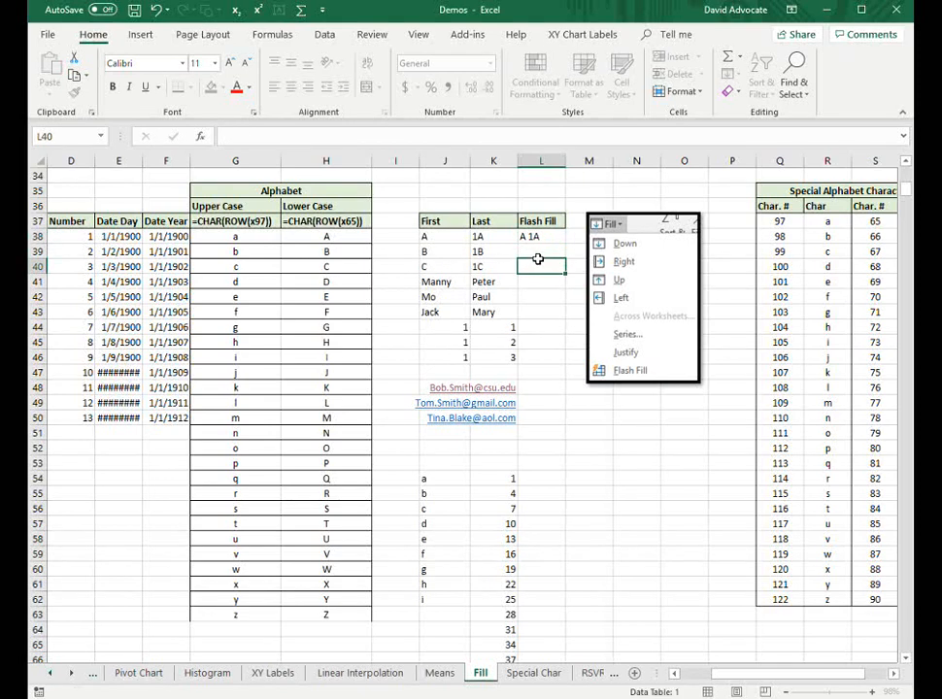
drag(545, 239, 524, 355)
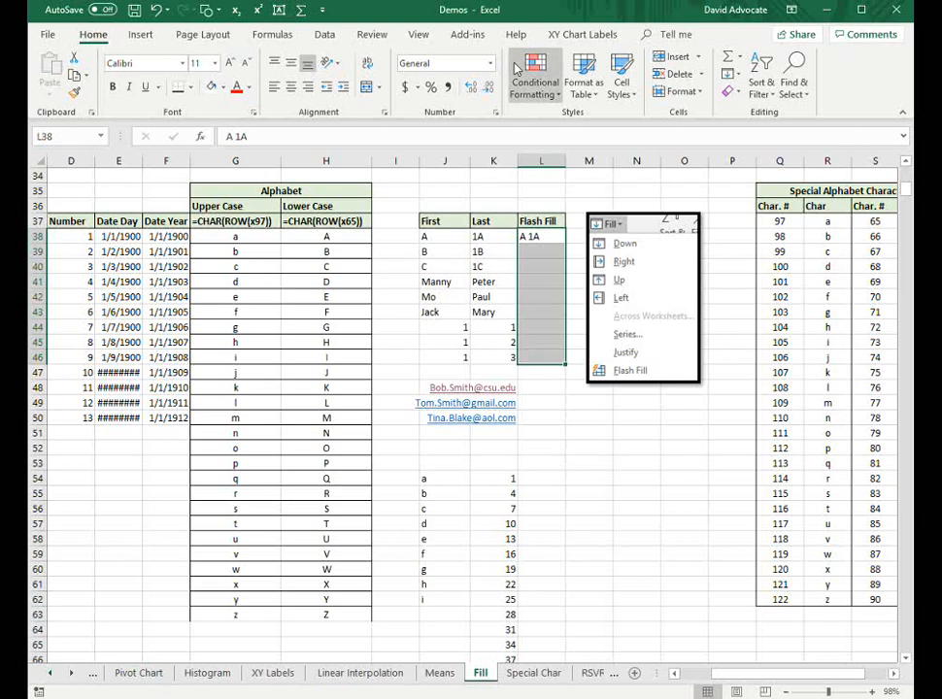
click(735, 75)
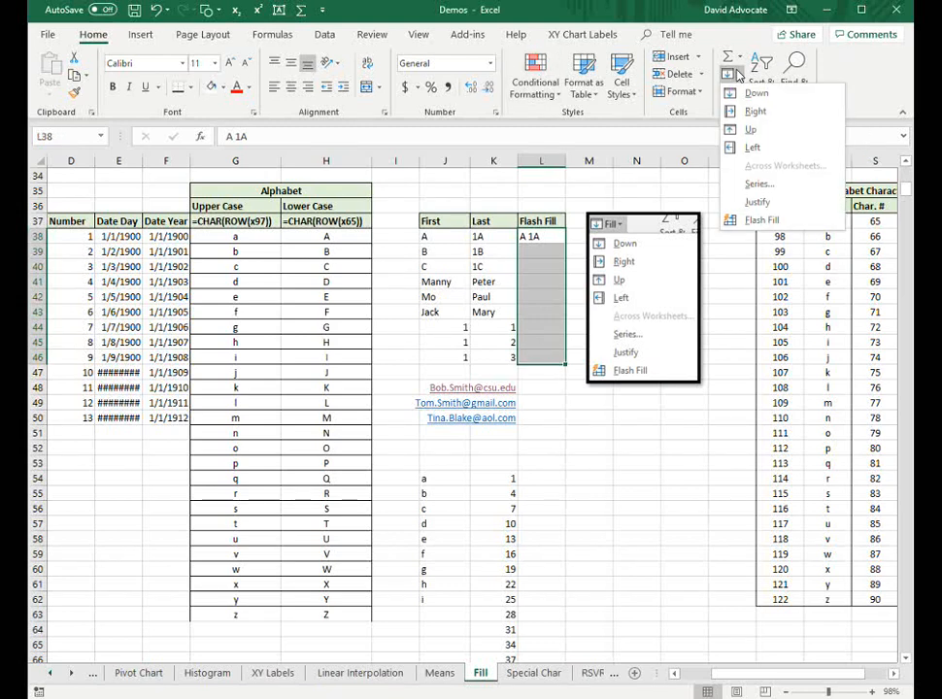
click(775, 219)
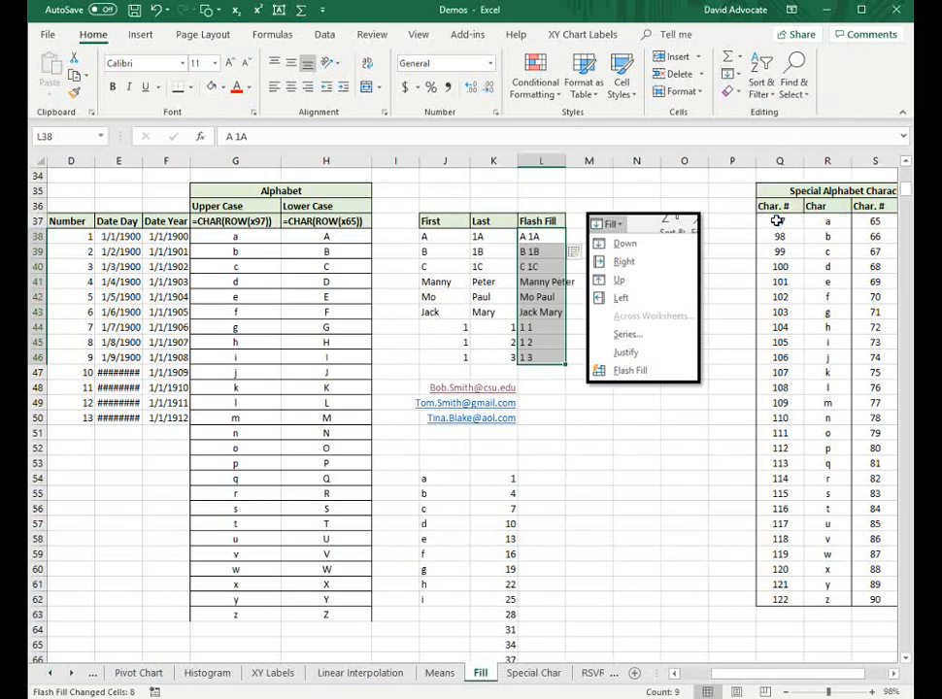
click(549, 434)
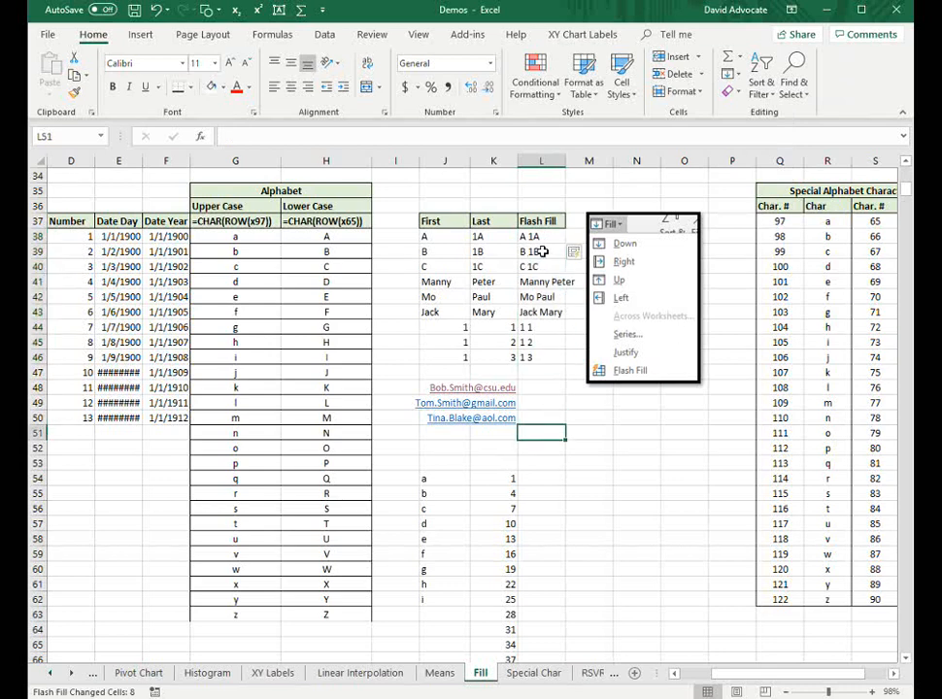
Enter the first and last name from the first e-mail address in L48 and Flash Fill L48:L50
click(538, 388)
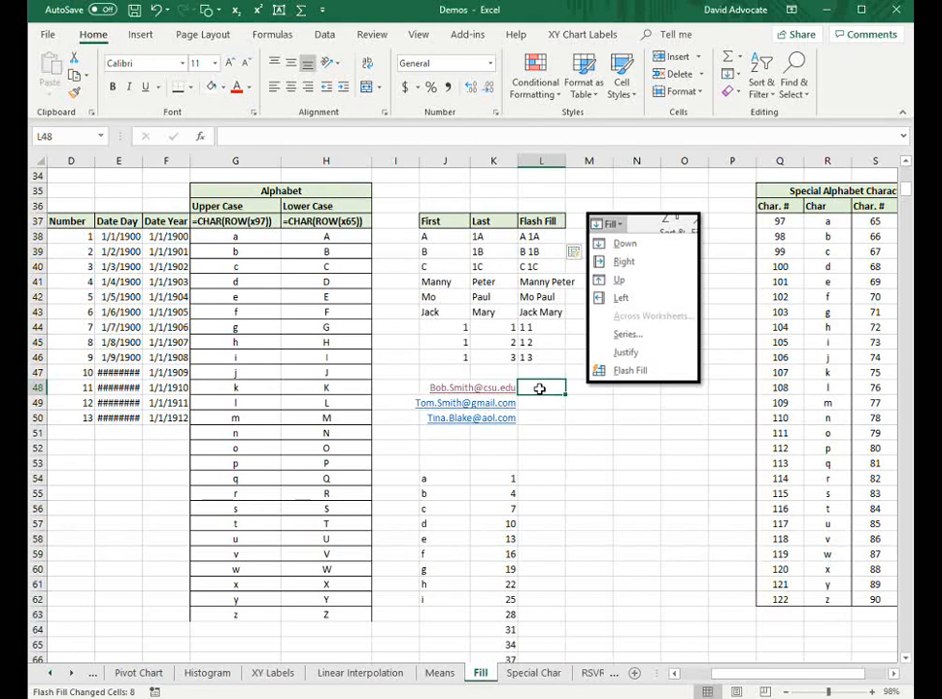
text(Bob S)
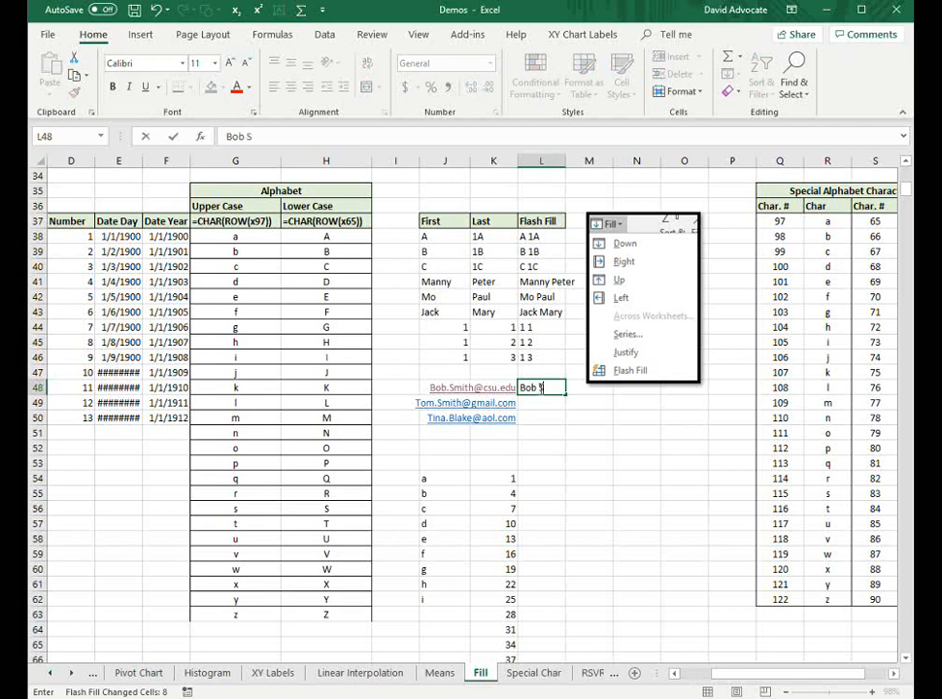
text(mith)
click(552, 462)
click(552, 389)
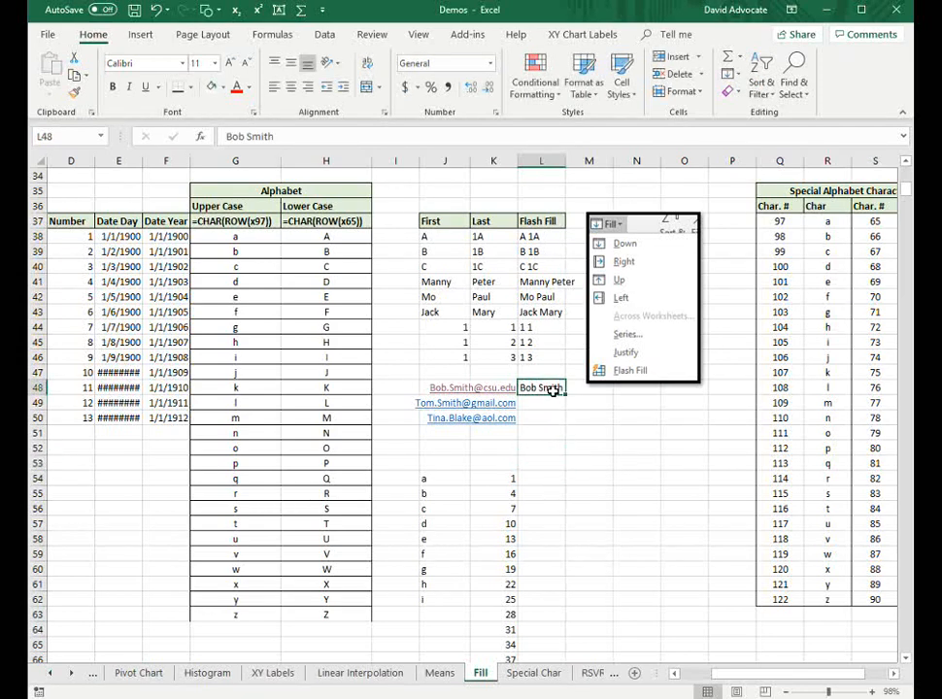
drag(553, 389, 550, 413)
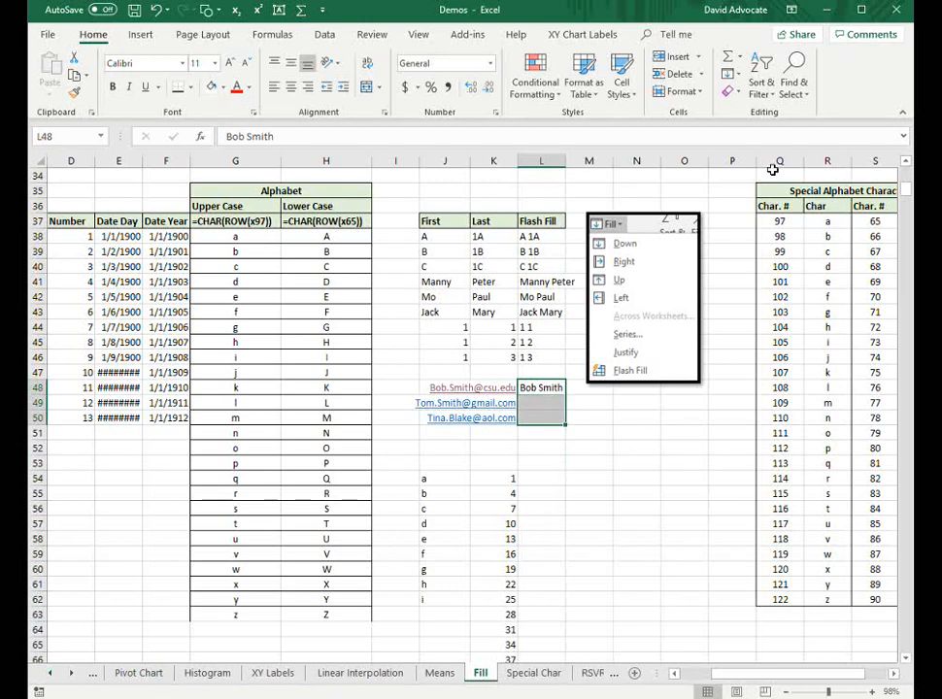
click(737, 75)
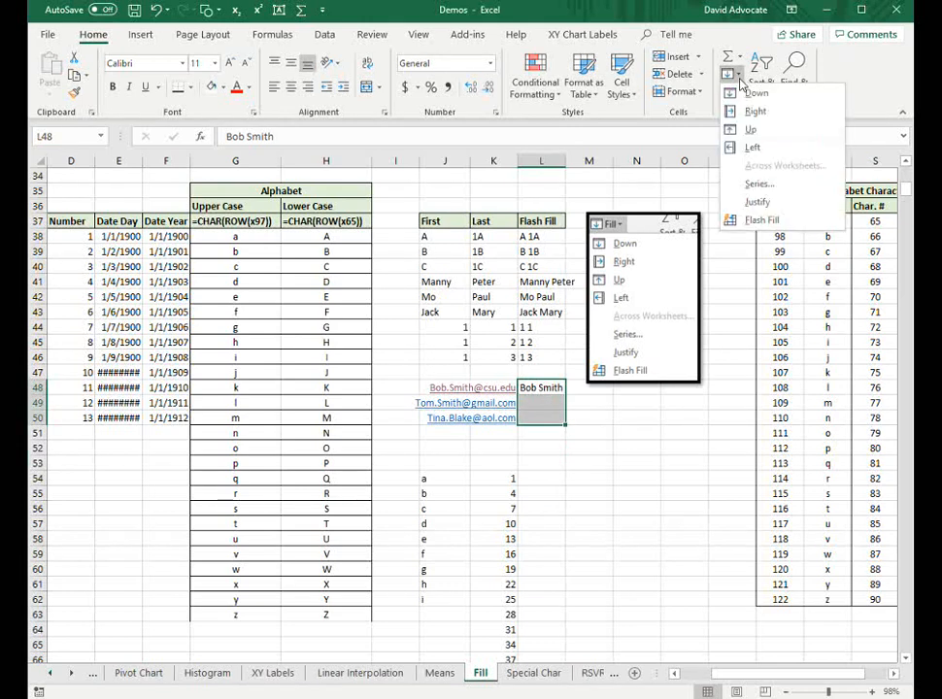
click(756, 221)
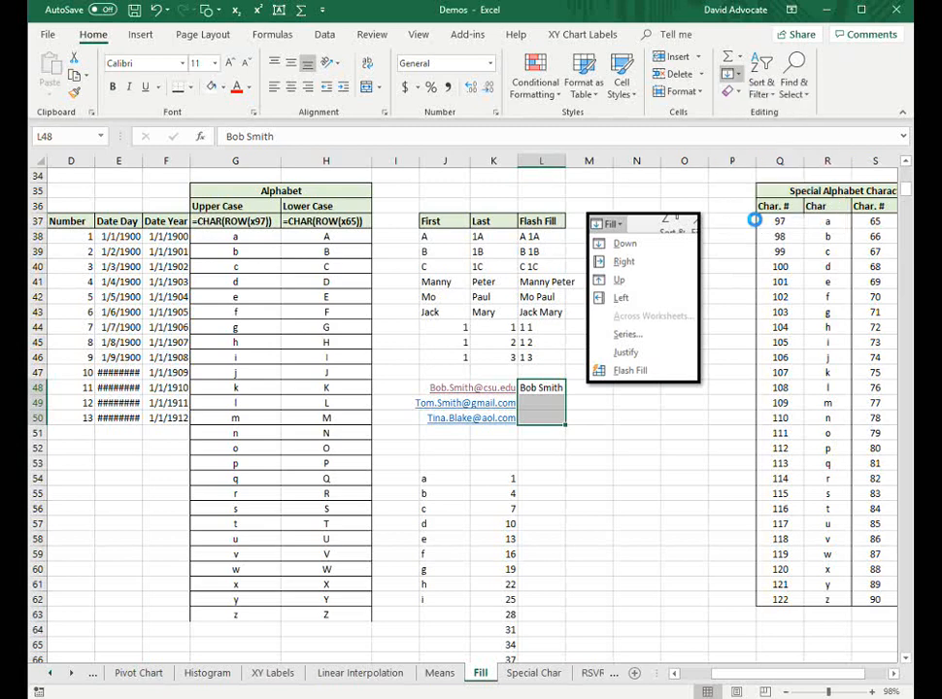
click(698, 446)
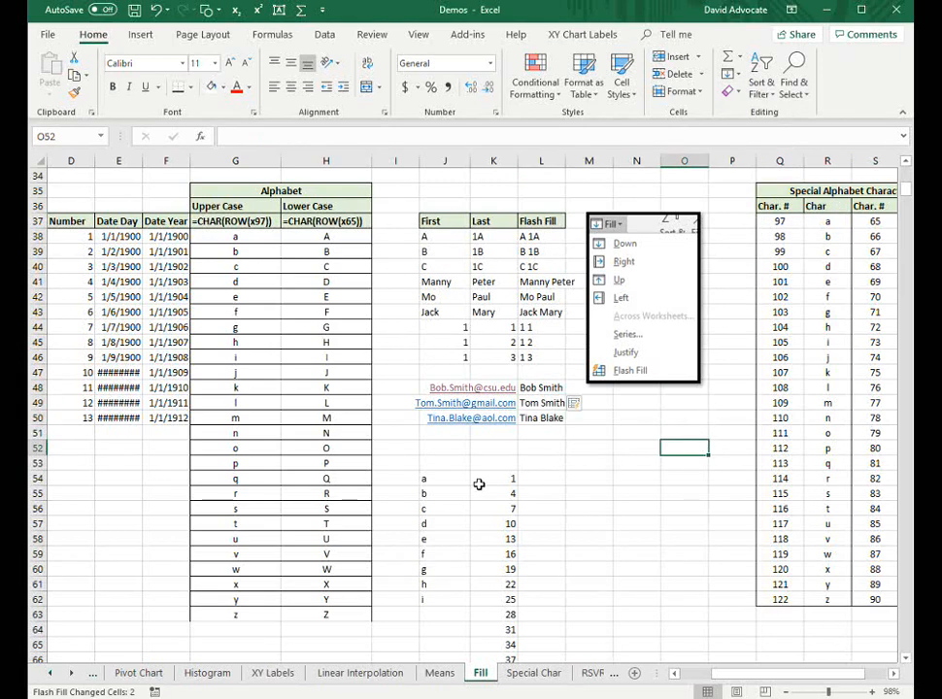